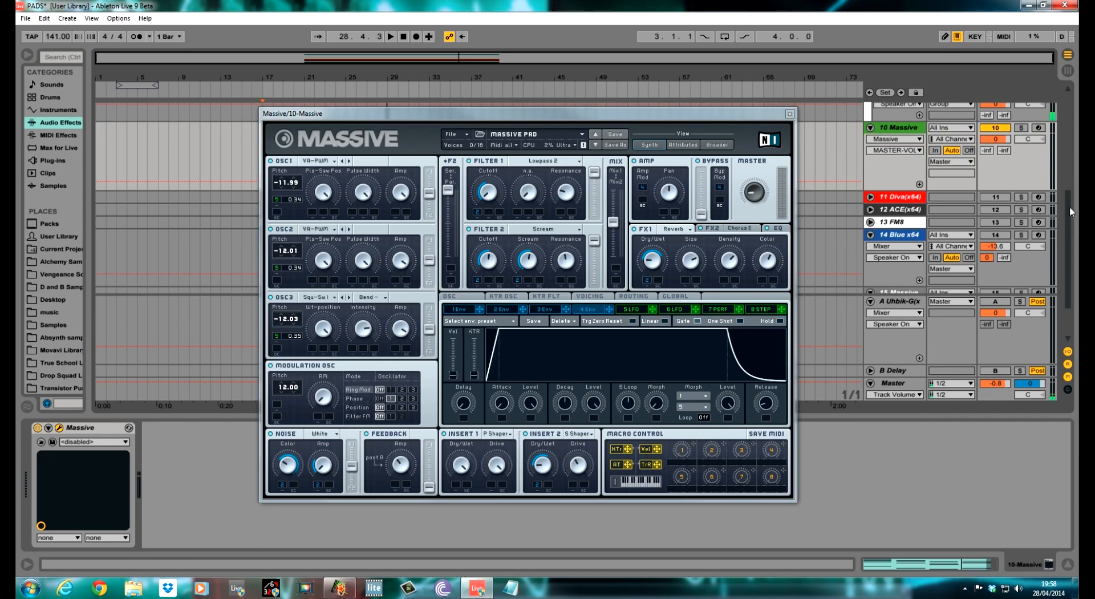
- Play back the existing MASSIVE PAD sound on the 10 Massive track as a reference
click(908, 129)
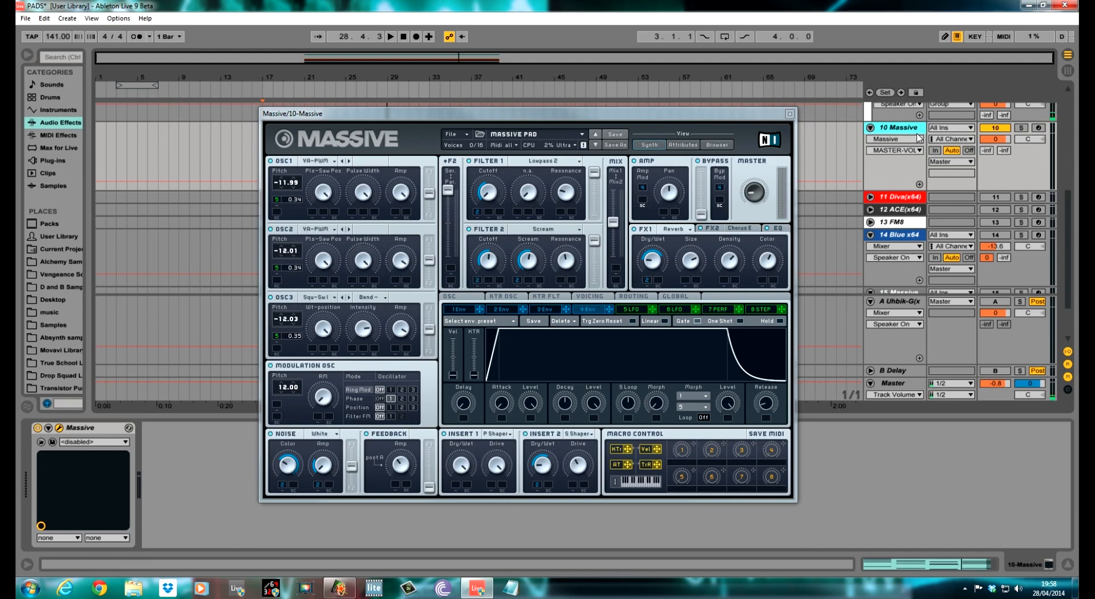
drag(507, 114, 476, 48)
drag(501, 96, 508, 122)
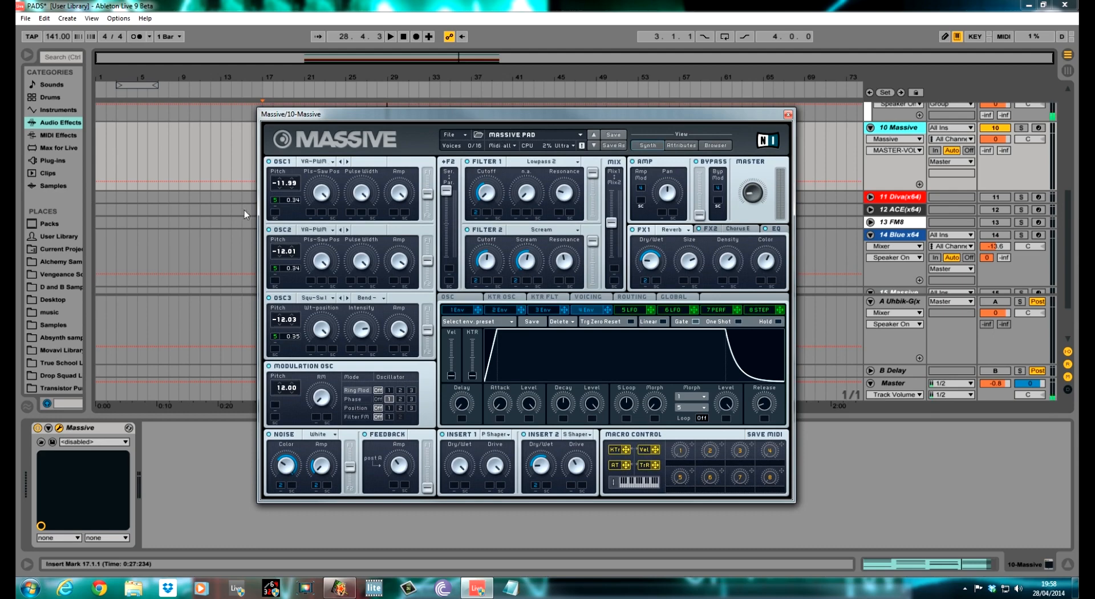
mouse_move(444, 116)
mouse_down()
mouse_move(436, 193)
mouse_move(433, 110)
mouse_up()
key(space)
key(space)
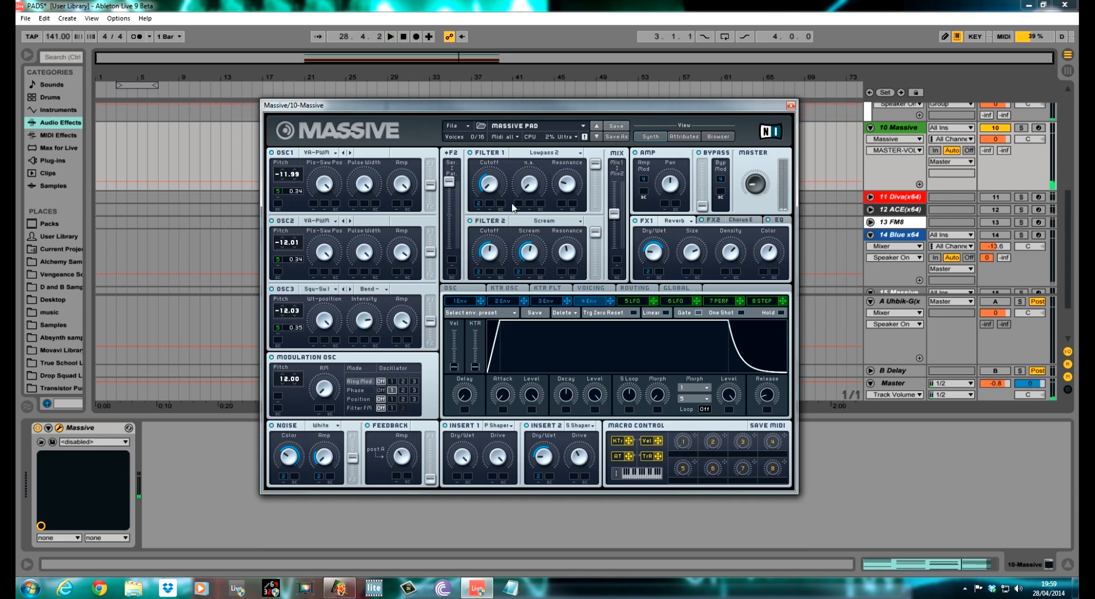
mouse_move(433, 108)
mouse_down()
mouse_move(561, 150)
mouse_move(426, 161)
mouse_move(444, 118)
mouse_up()
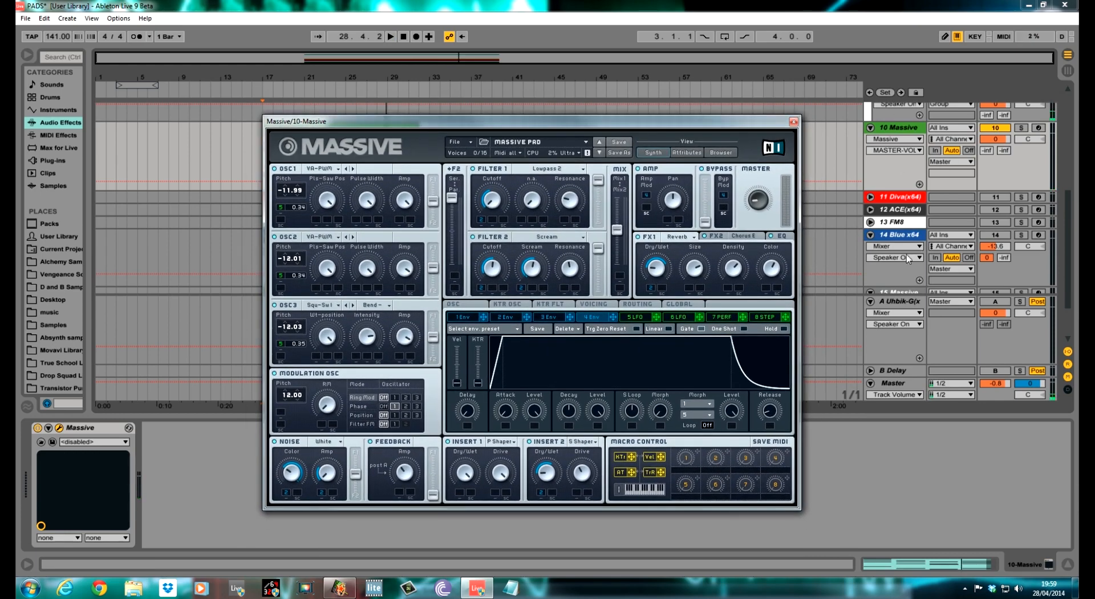
- Start a new sound in Massive and set OSC1 to the Pulse-Saw PWM wavetable with pitch -11.99
drag(582, 121, 562, 107)
click(449, 131)
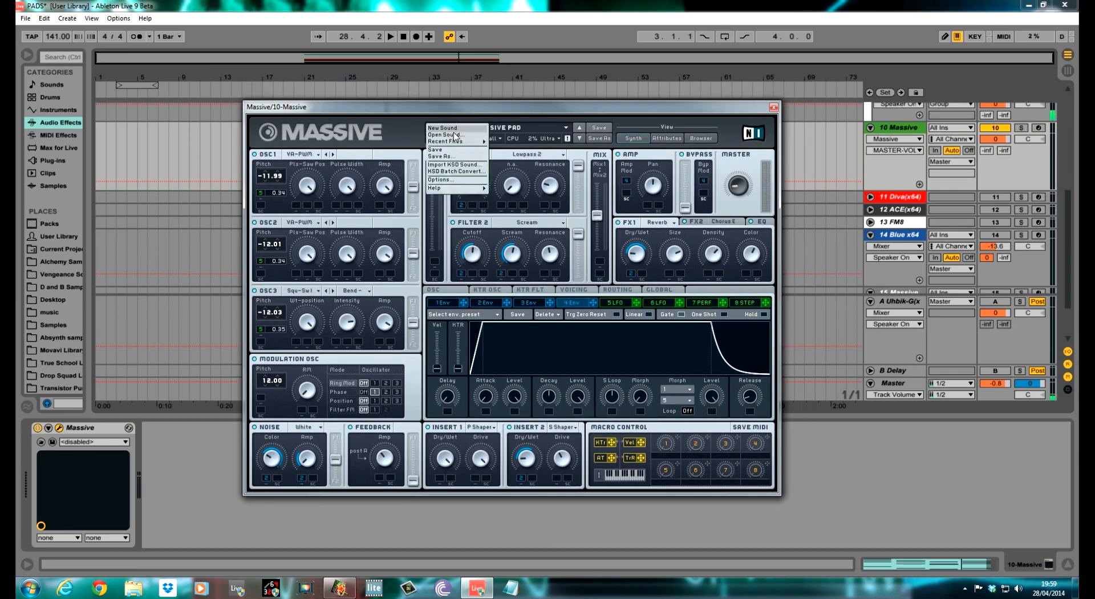
click(450, 142)
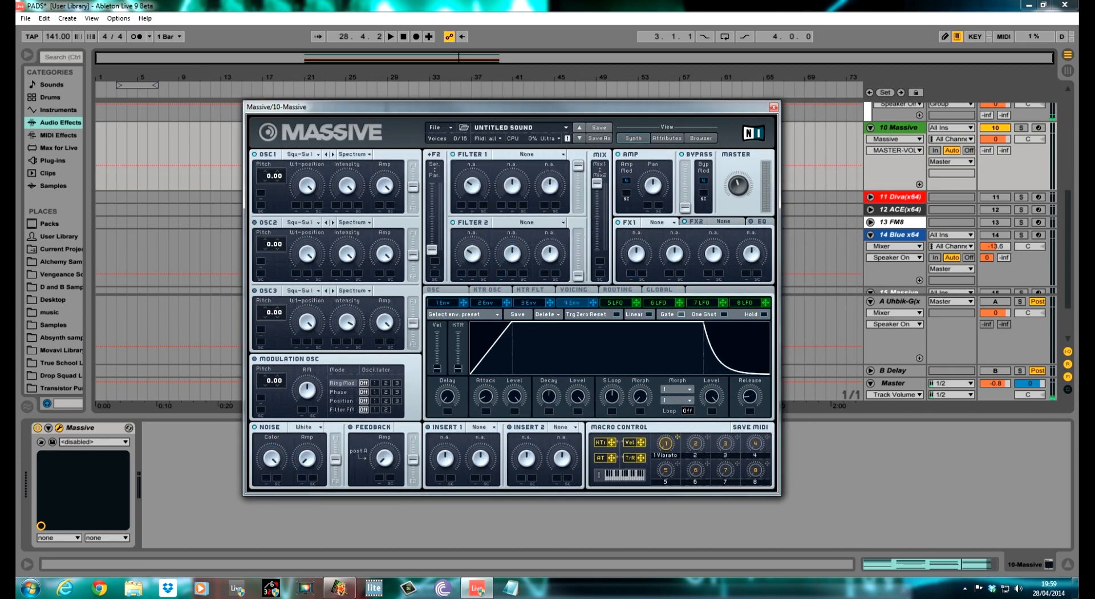
click(305, 155)
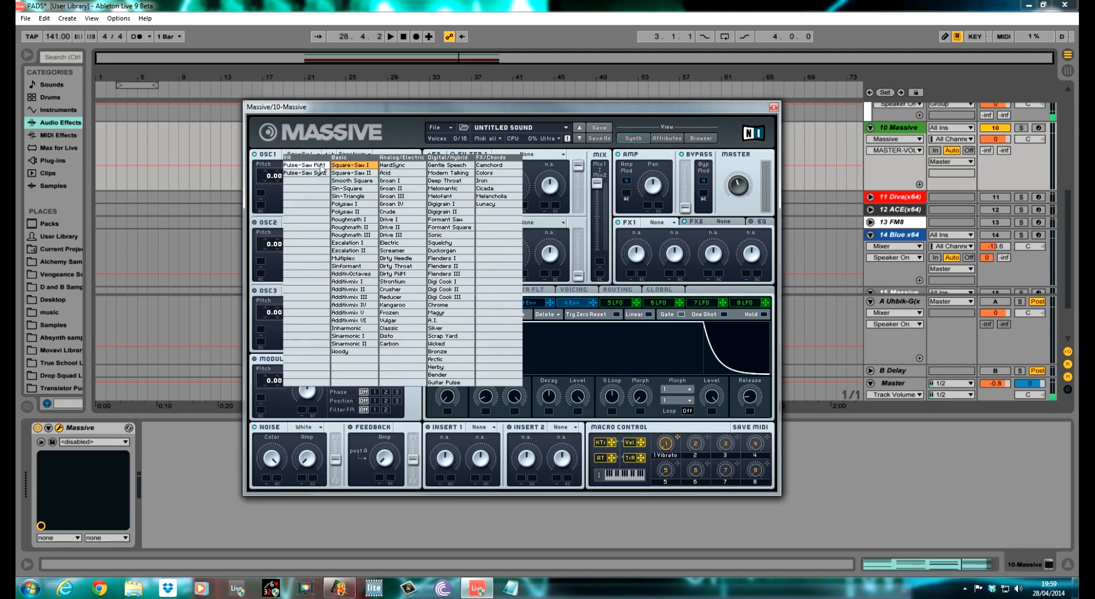
click(322, 167)
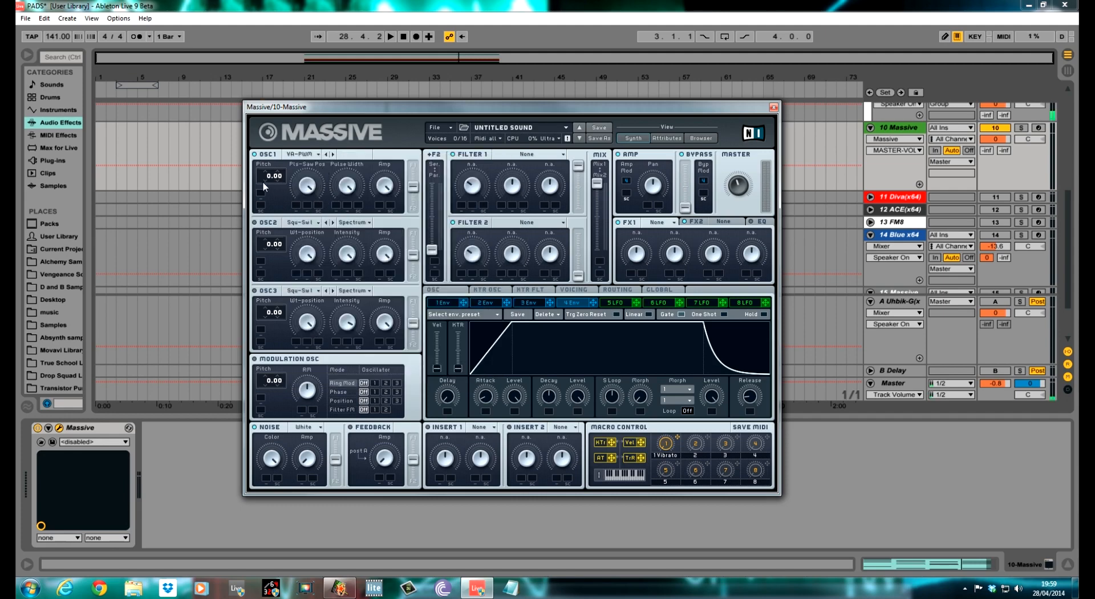
drag(263, 182, 263, 194)
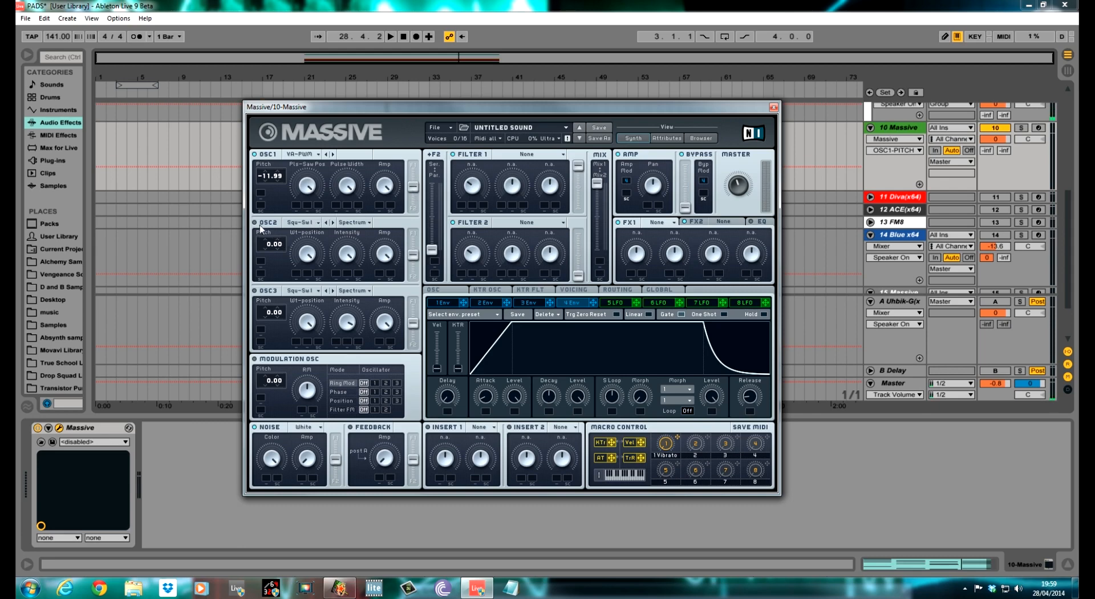
- Enable OSC2 with the Pulse-Saw PWM wavetable, set its pitch to -12.01, and lower its Amp slightly
click(315, 226)
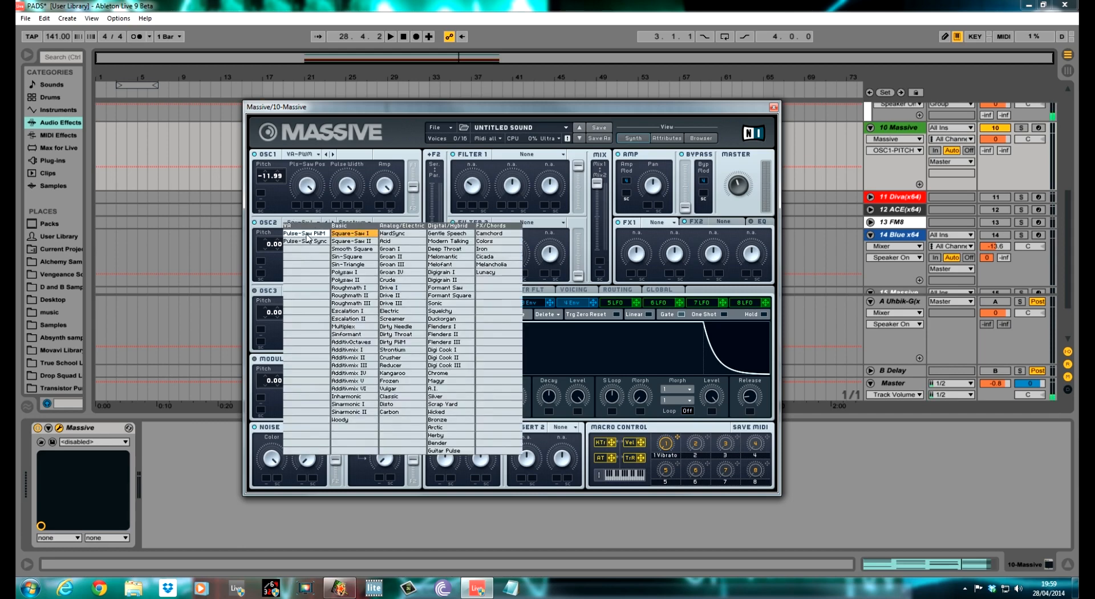
click(306, 234)
drag(259, 245, 260, 252)
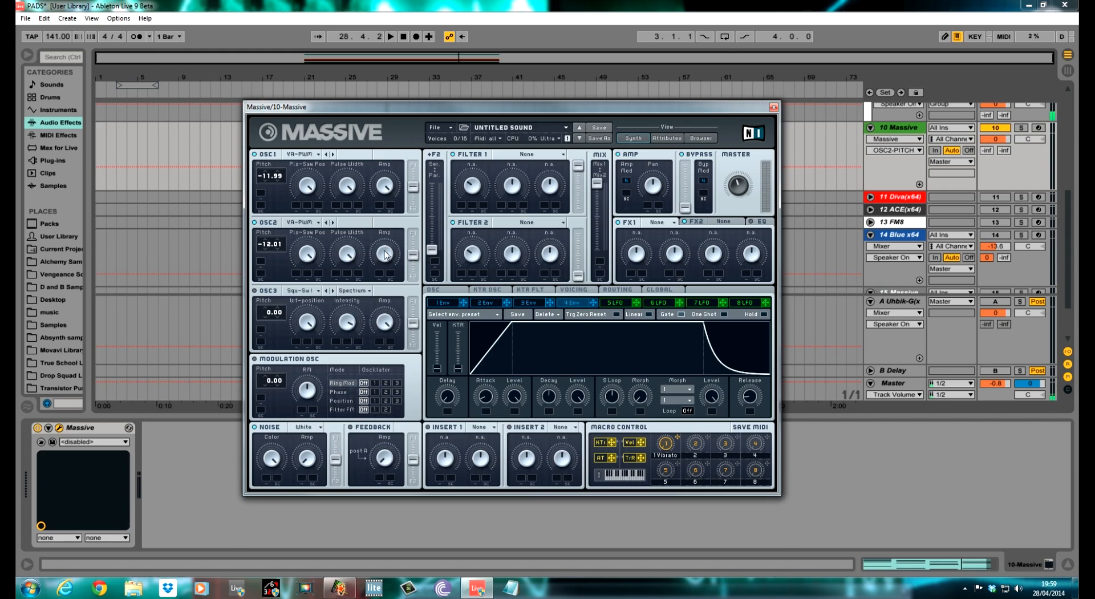
click(385, 260)
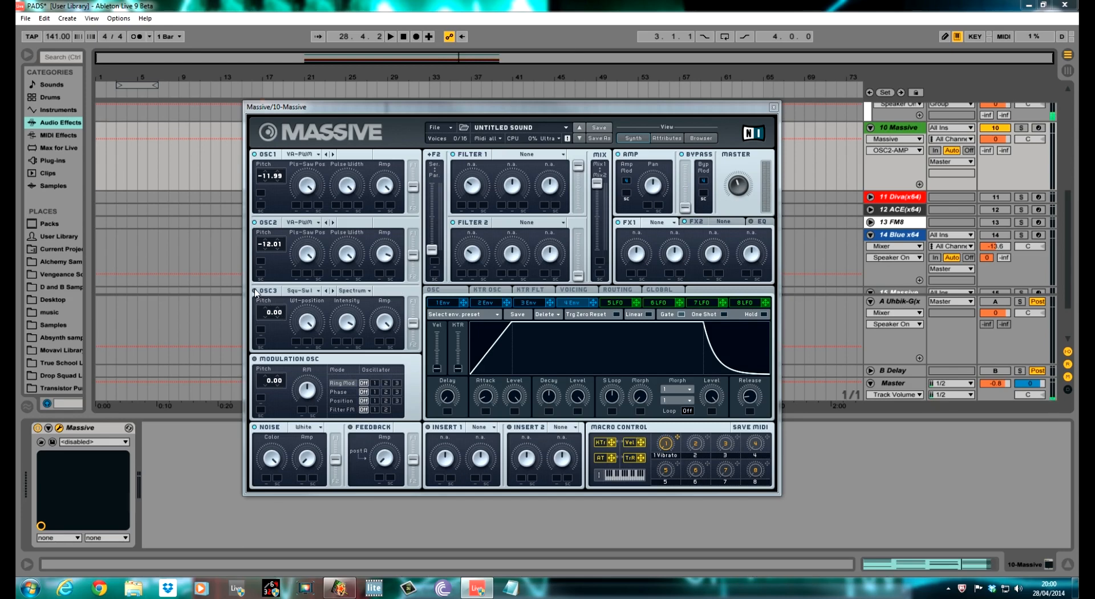
- Enable OSC3 with the Square-Saw I wavetable, reduce its Intensity and Amp slightly, and set its pitch to -12.03
click(317, 291)
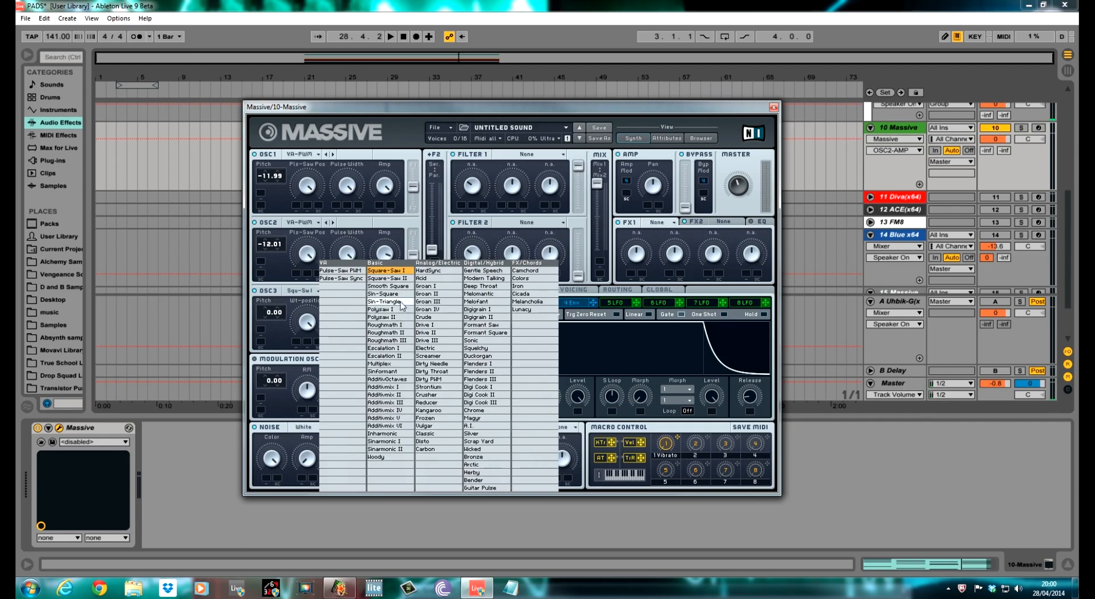
click(405, 271)
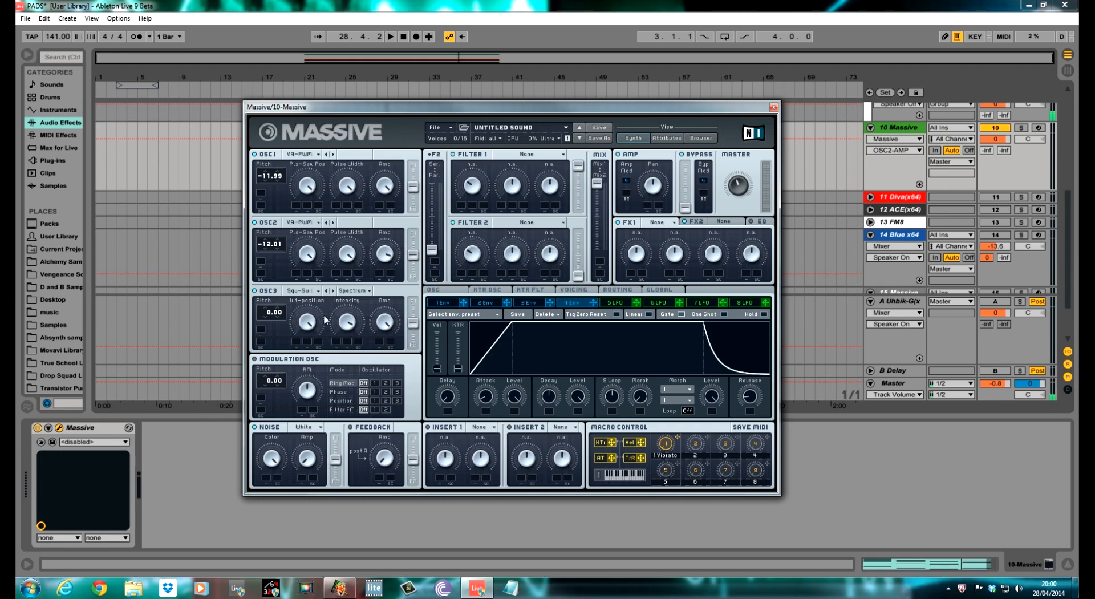
drag(350, 327, 349, 329)
drag(387, 323, 386, 329)
click(269, 312)
mouse_move(265, 320)
mouse_down()
mouse_move(266, 308)
mouse_move(268, 333)
mouse_up()
- Lower Massive's master volume while playing the track, and stop playback
key(space)
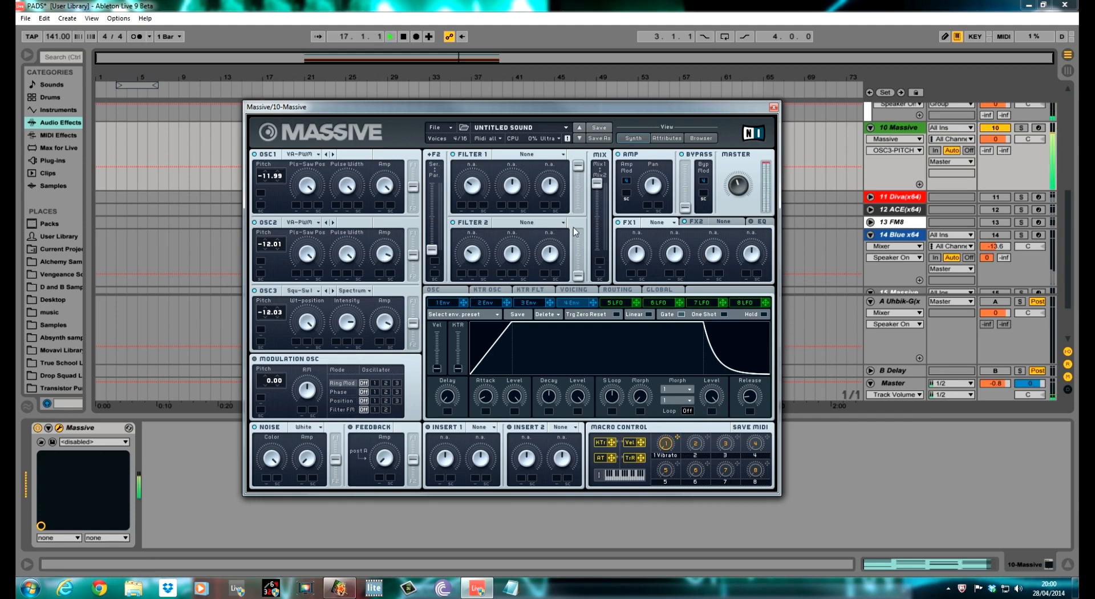
drag(743, 187, 744, 213)
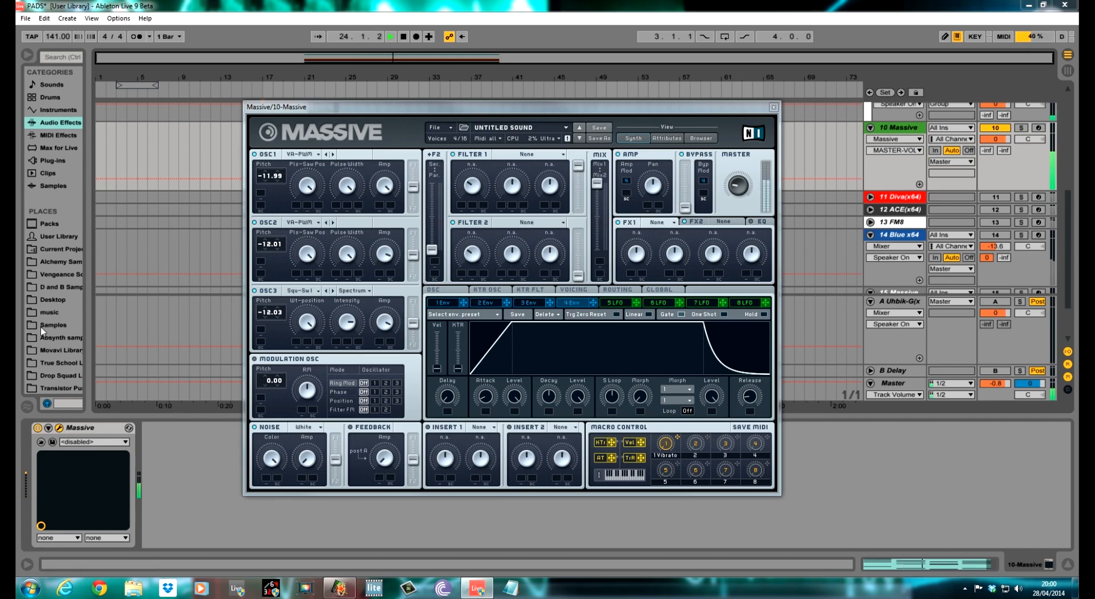
key(space)
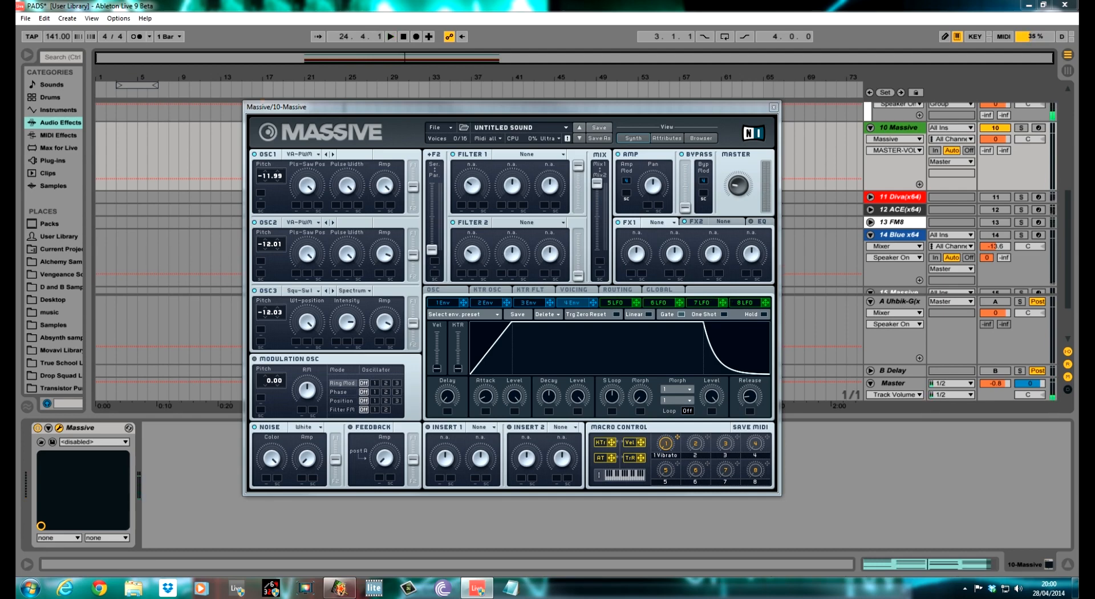
- Assign LFO 5 as the pitch modulation source for OSC1, OSC2 and OSC3
click(616, 303)
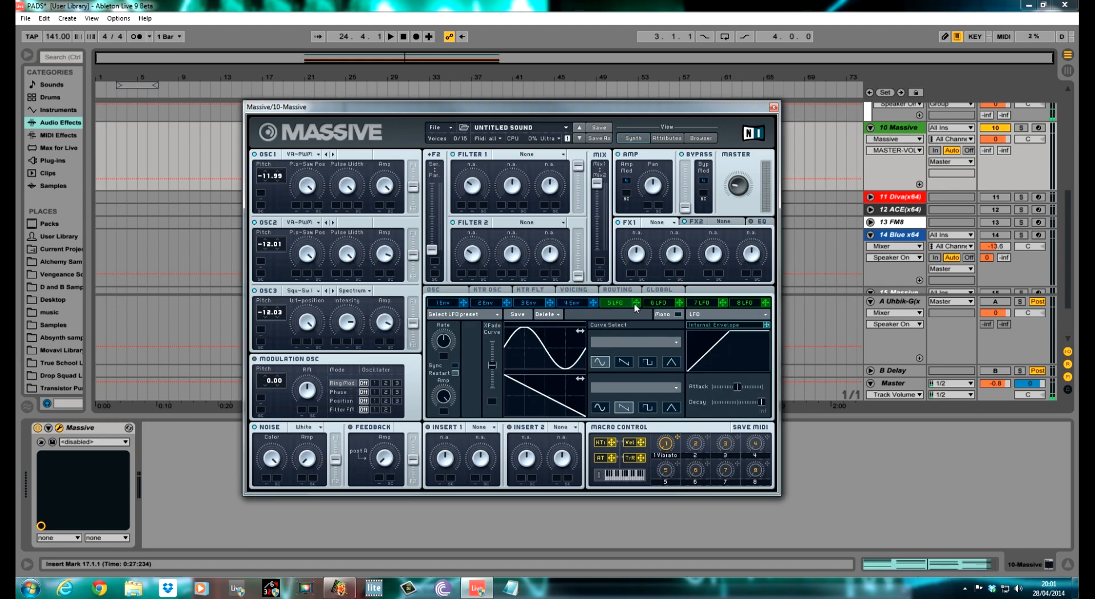
drag(433, 285, 263, 198)
click(261, 194)
click(261, 261)
click(259, 329)
click(912, 450)
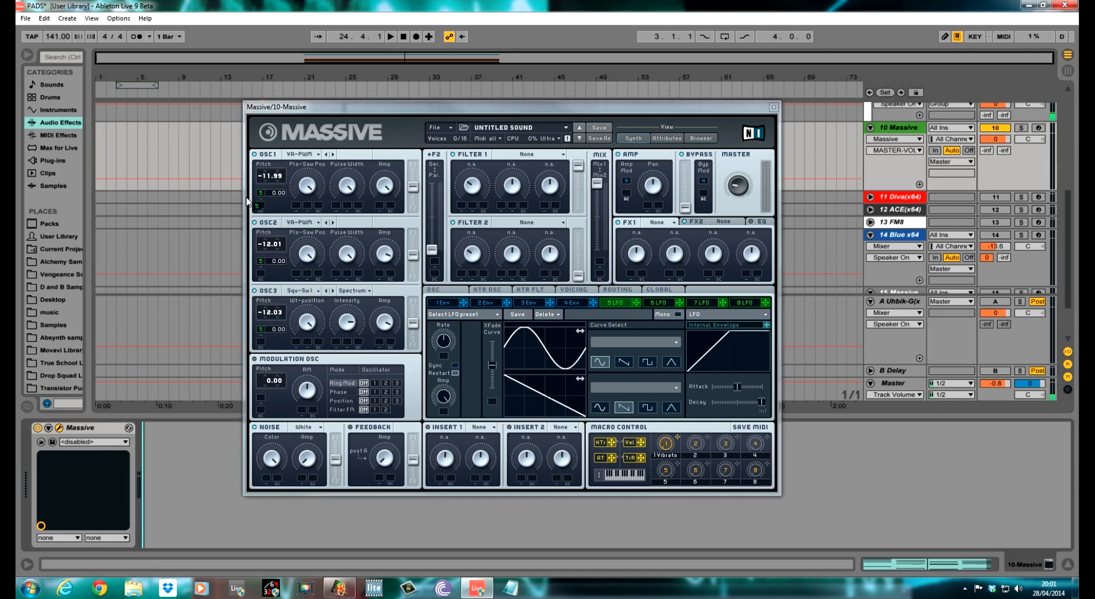
- Set the LFO 5 pitch modulation amount to 0.36 on all three oscillators
click(279, 196)
drag(281, 193, 290, 157)
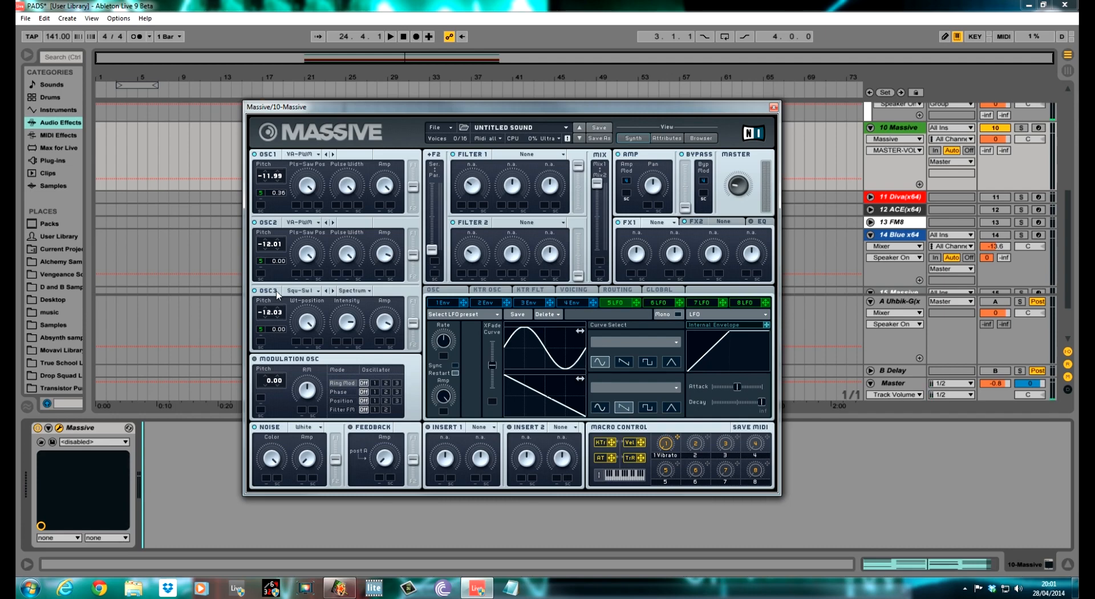
drag(284, 235, 284, 226)
drag(278, 329, 287, 291)
- Sync LFO 5 at a 1/8 ratio, choose the triangle for its upper curve, and move the curve crossfade fully up
click(455, 367)
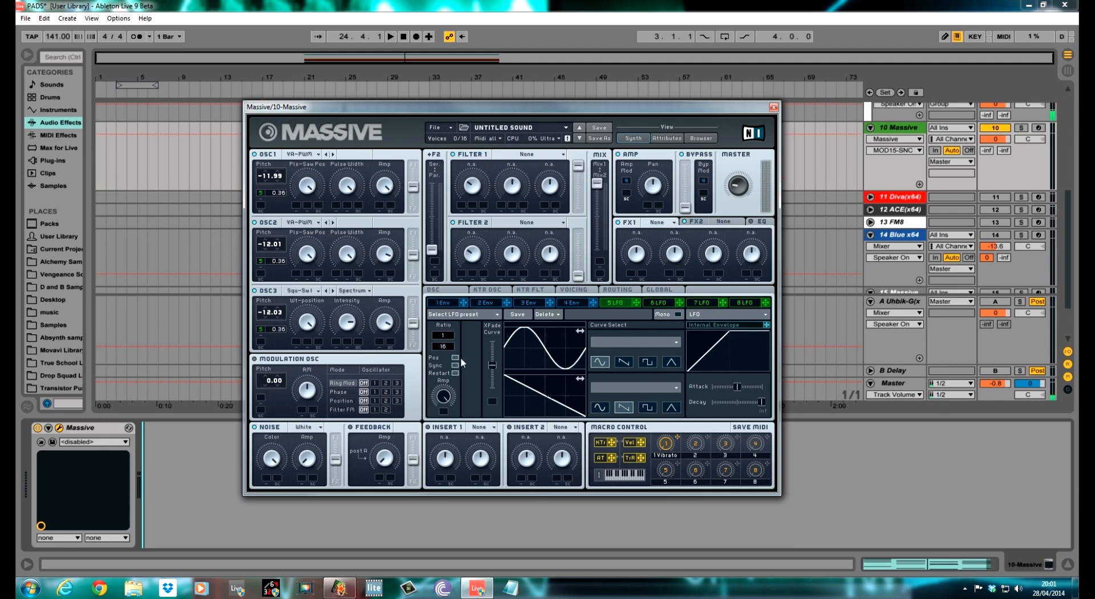
drag(453, 343, 448, 349)
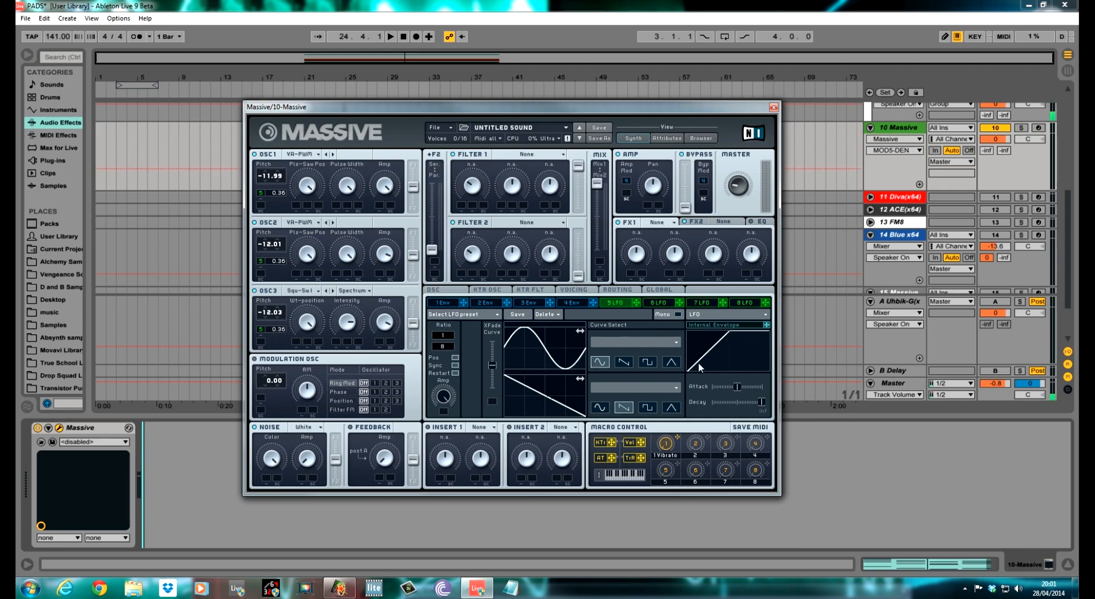
click(672, 363)
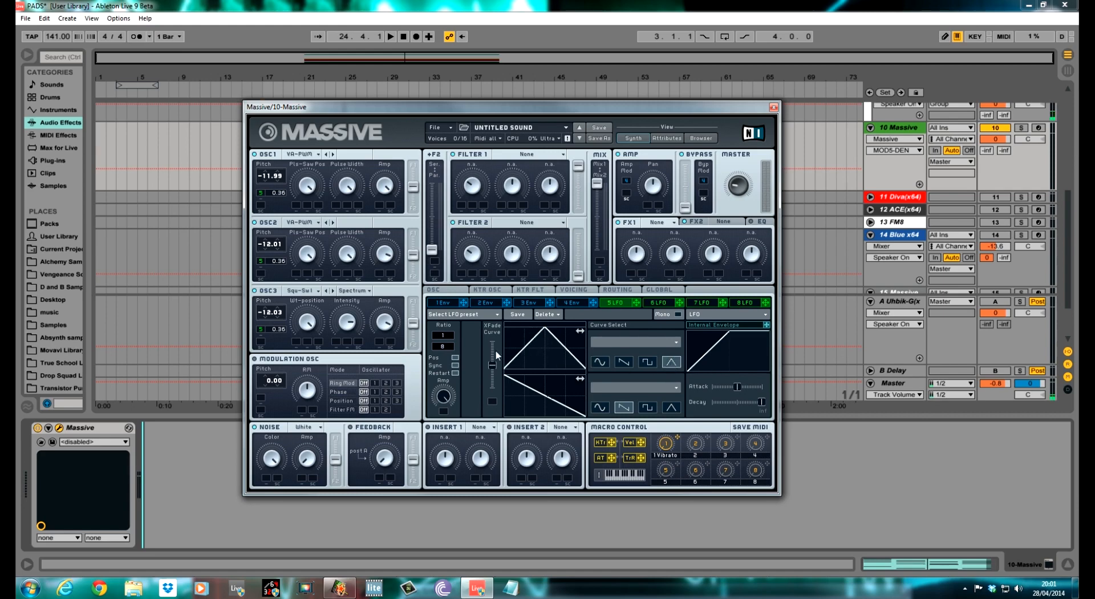
drag(491, 365, 498, 301)
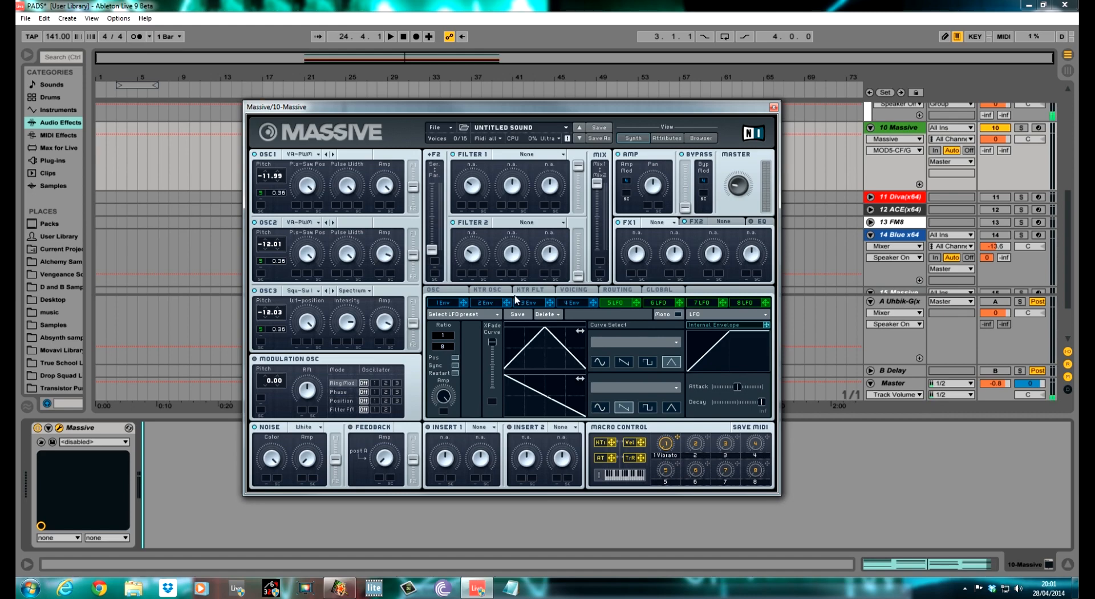
- Set LFO 5's internal envelope attack to maximum and its decay to the midpoint, and audition the sound
drag(738, 386, 763, 386)
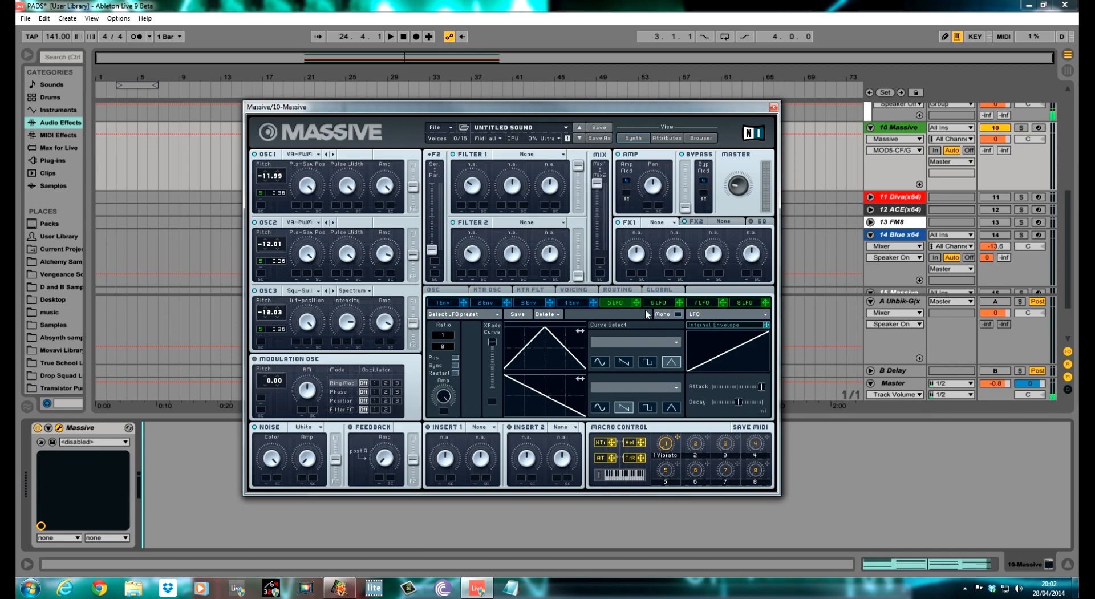
click(349, 321)
key(space)
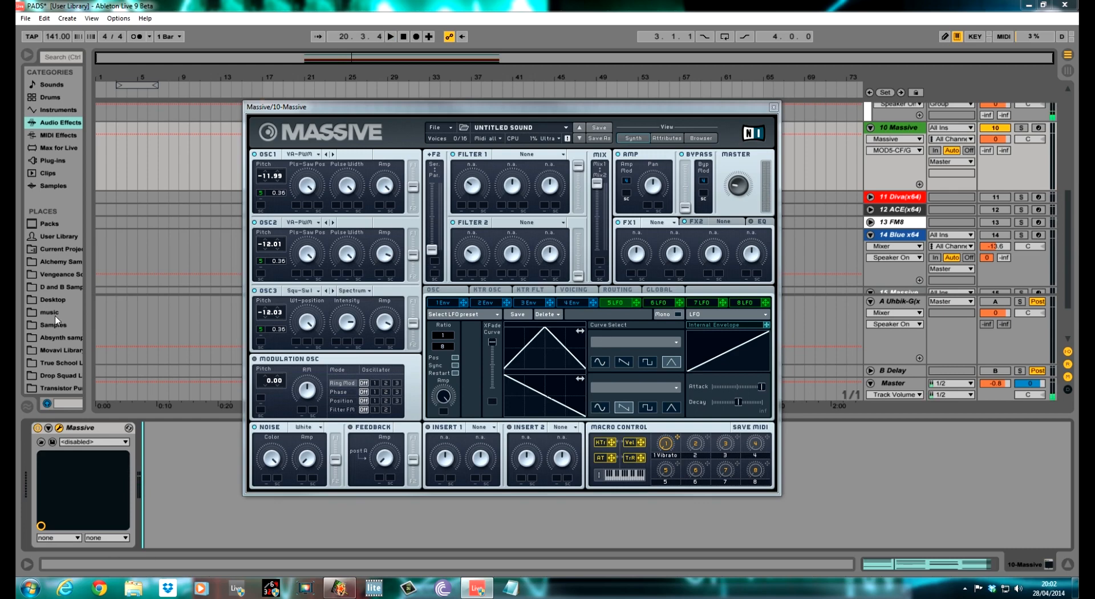
- Shape Envelope 2 with a much longer attack, a slightly higher decay level and a slightly longer release
click(498, 305)
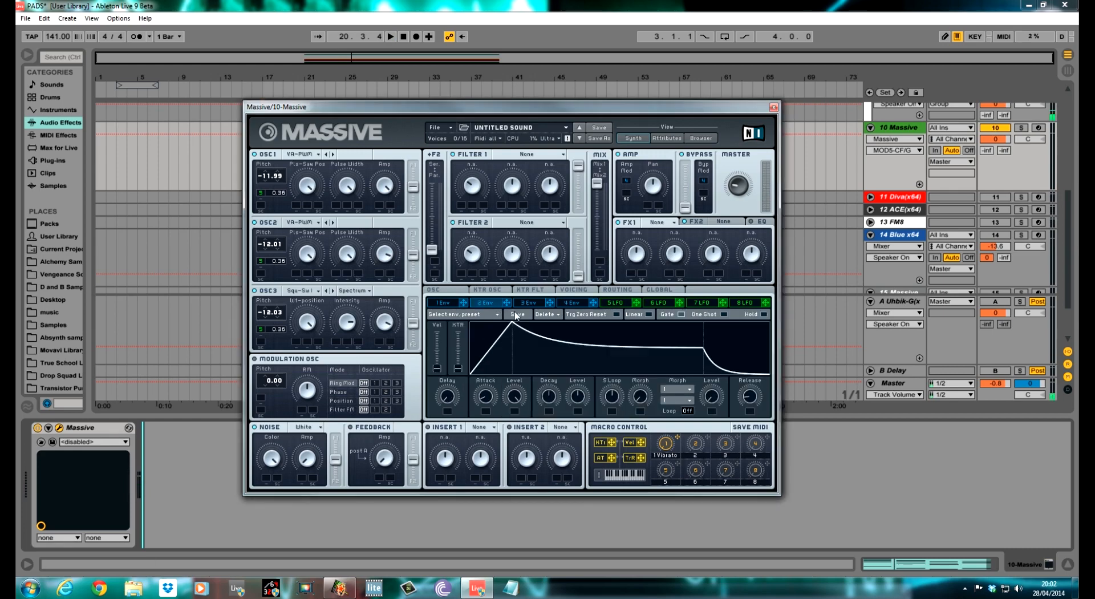
drag(488, 396, 491, 331)
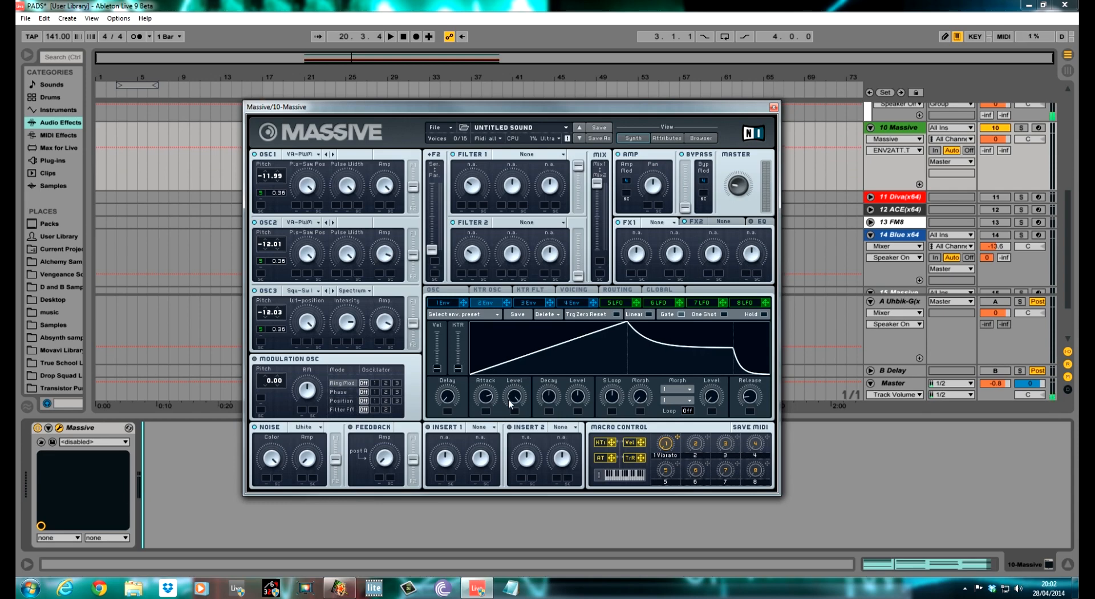
drag(579, 400, 578, 392)
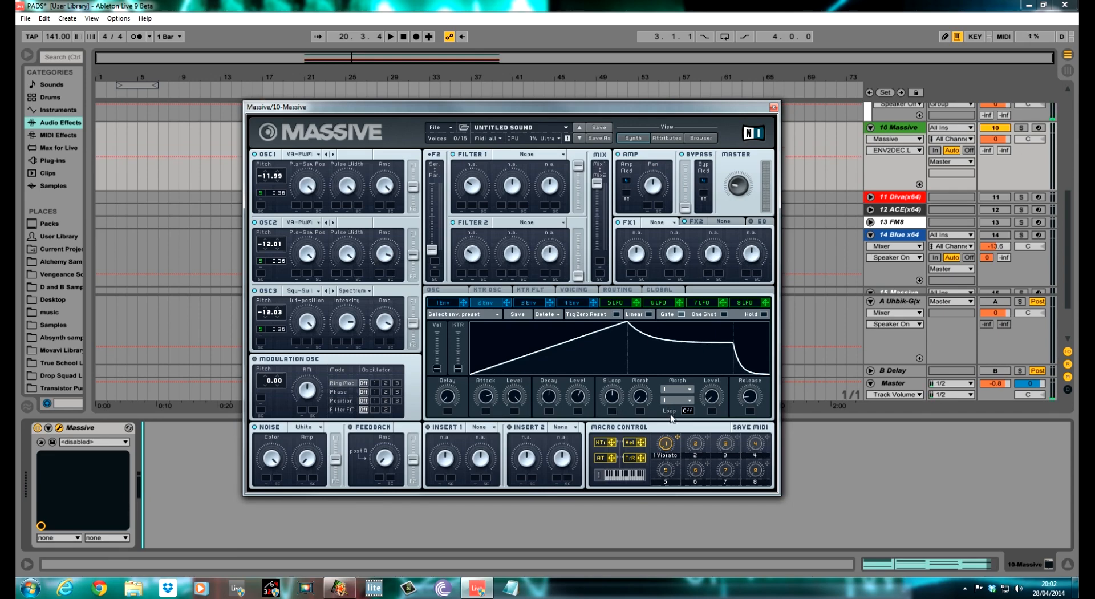
click(749, 397)
drag(750, 396, 749, 392)
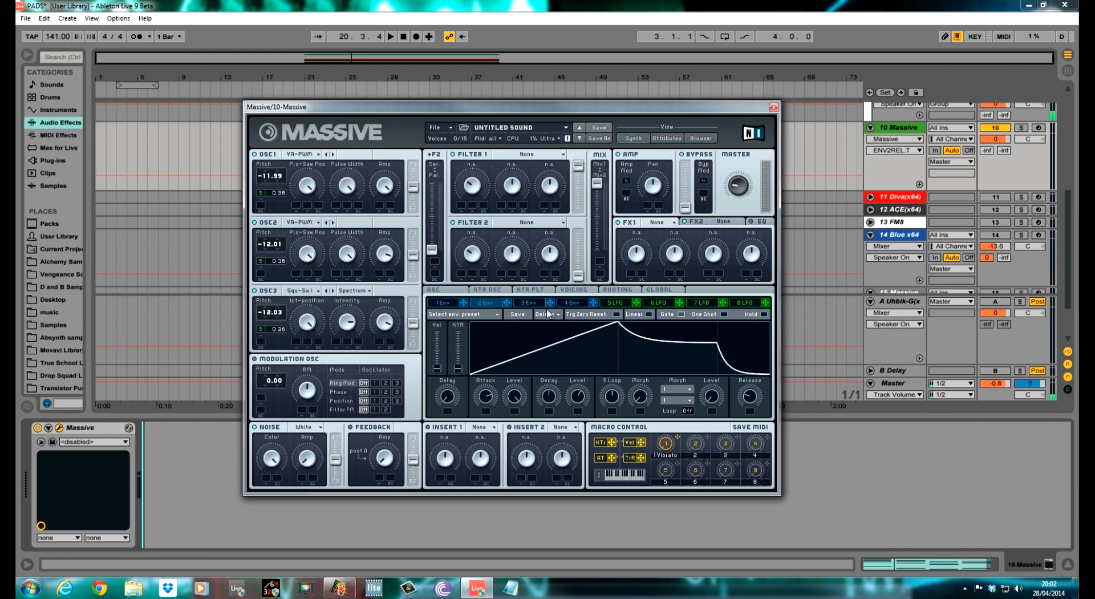
- Assign Envelope 2 to LFO 5's Amp, turn the Amp knob down, and give the envelope a wide modulation range
click(622, 304)
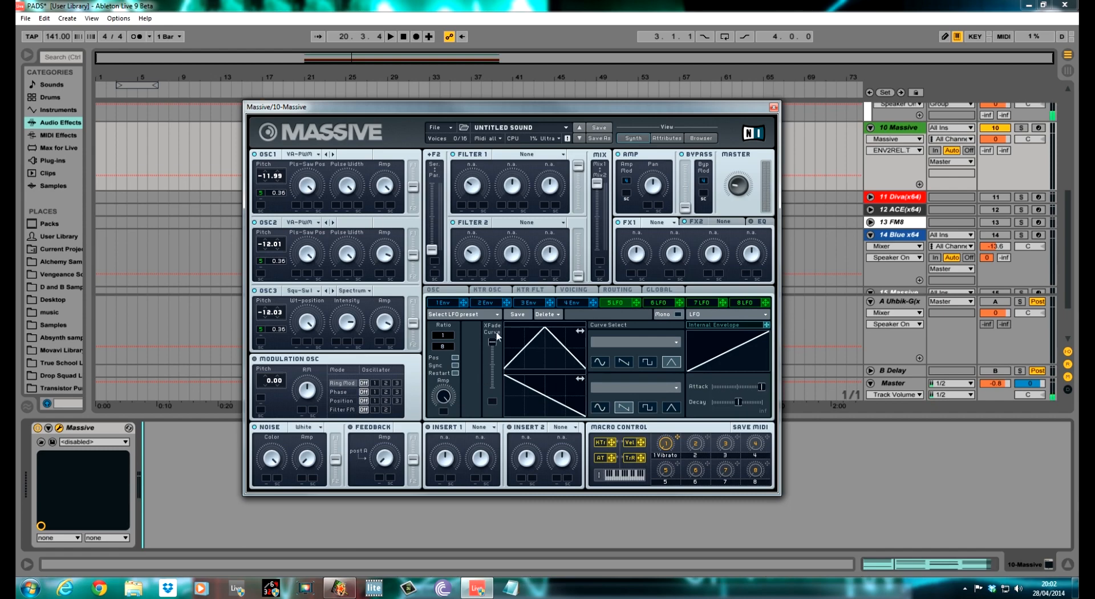
drag(506, 305, 447, 414)
click(160, 337)
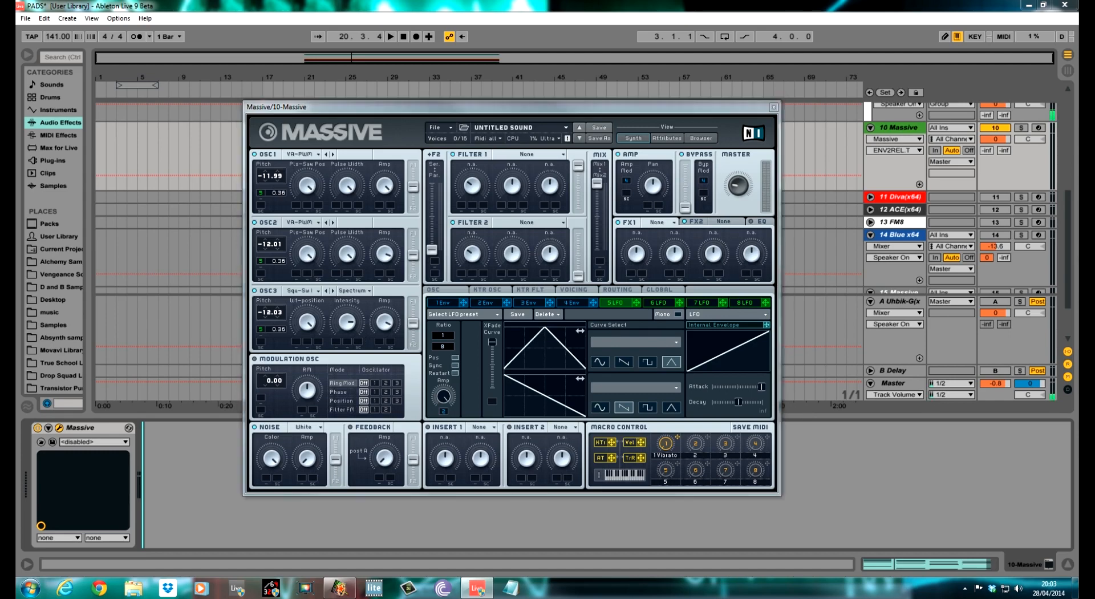
click(448, 407)
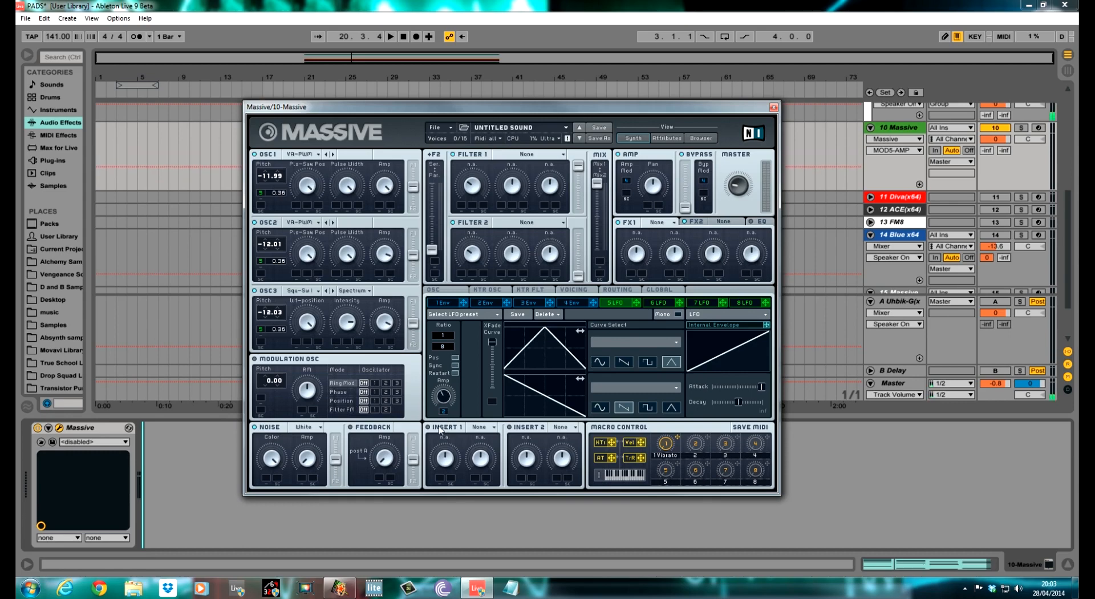
drag(443, 412, 445, 199)
- Play the track and fine-tune Envelope 2's attack slightly longer
key(space)
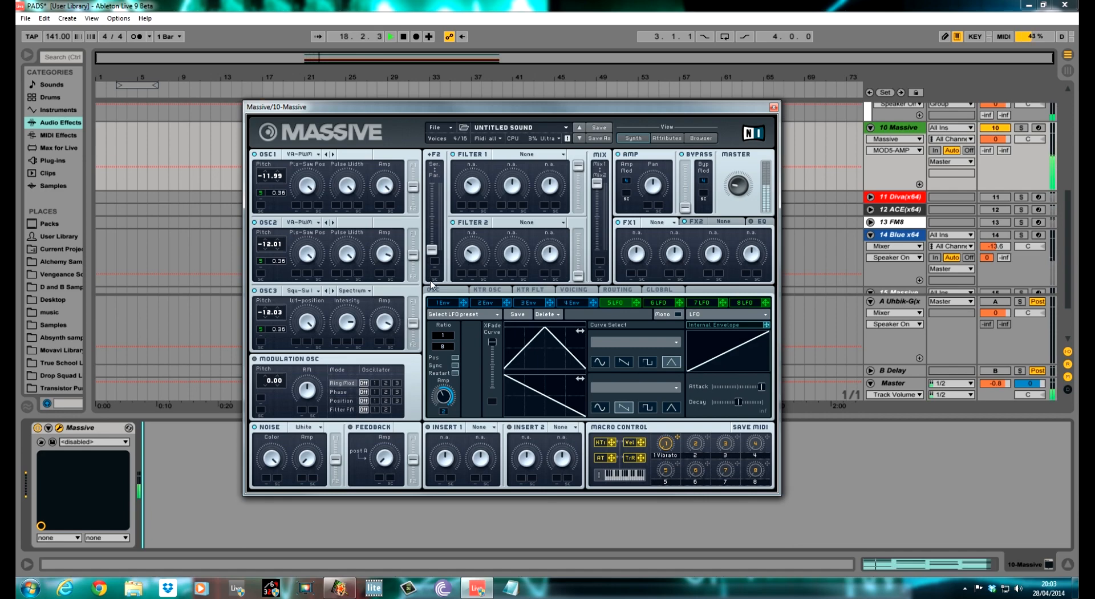
click(493, 303)
drag(485, 407, 483, 398)
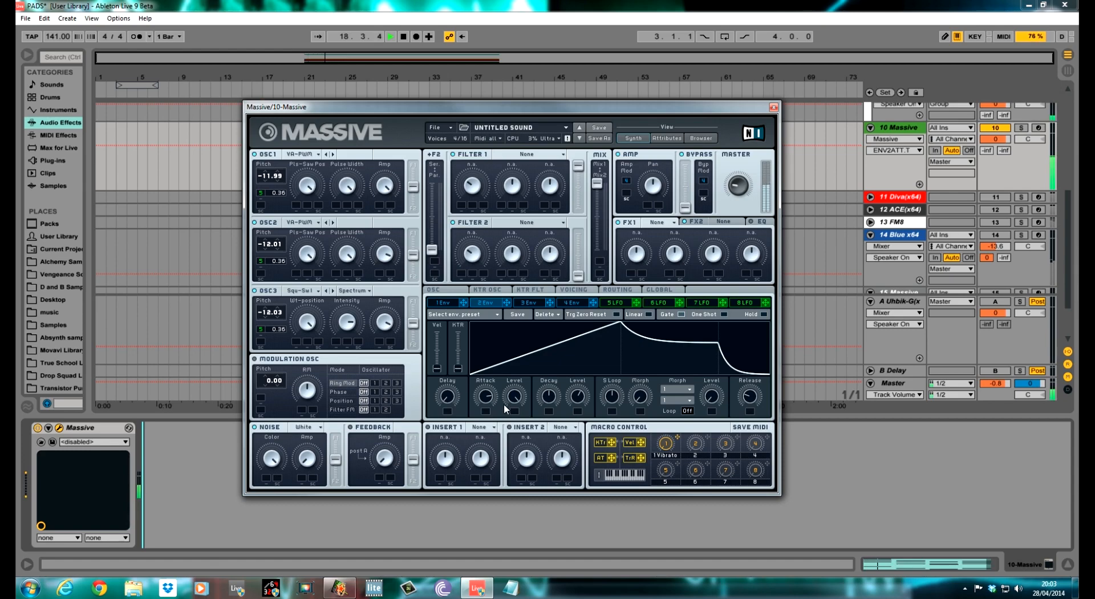
- Stop playback, set the modulation oscillator to Phase mode on oscillator 1 at pitch 12.00, and turn its Phase amount down
key(space)
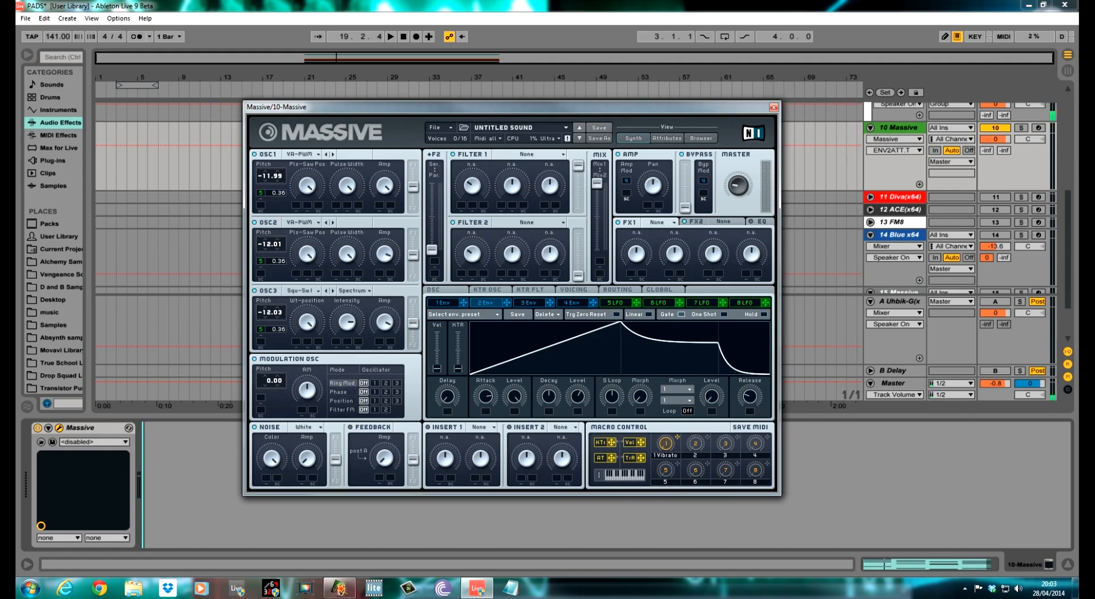
click(376, 392)
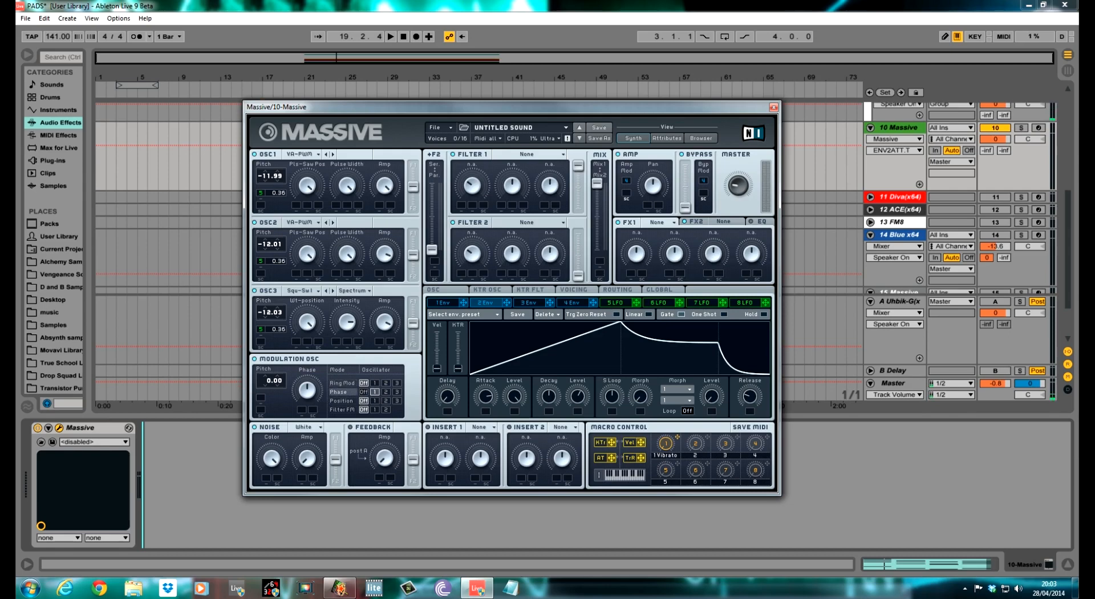
drag(265, 382, 269, 372)
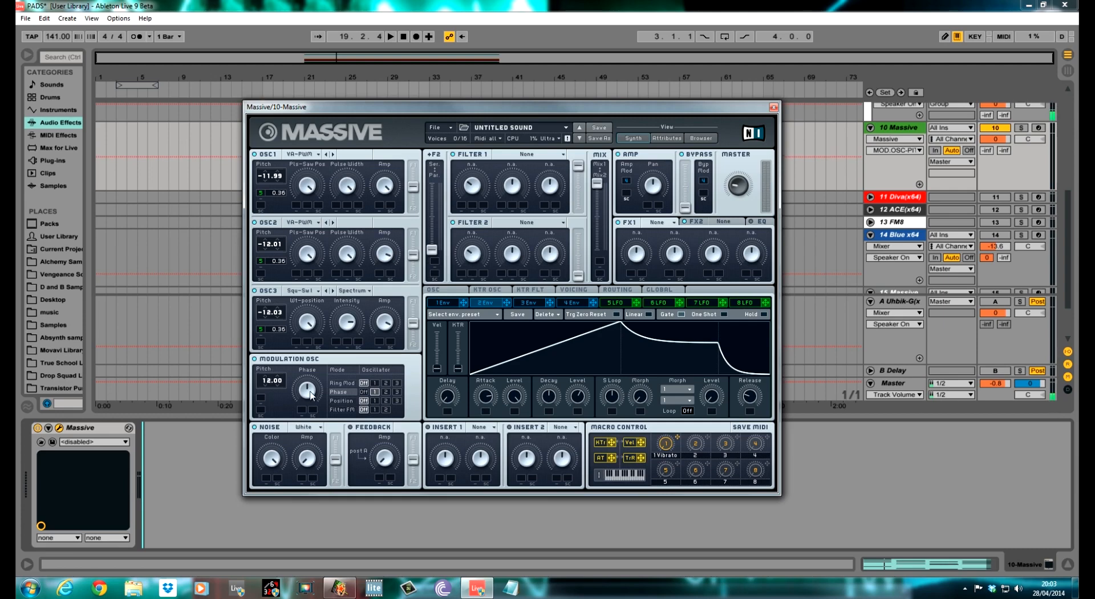
click(311, 394)
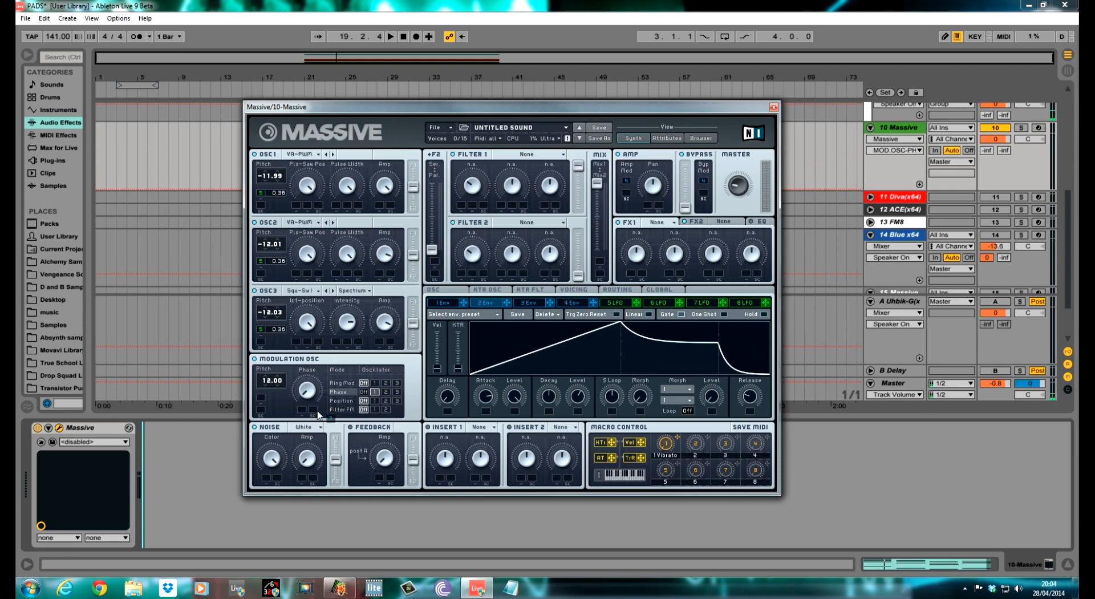
- Assign Envelope 2 to the modulation oscillator's Phase with a small modulation range and audition the sound
right_click(302, 411)
drag(302, 412, 303, 405)
click(303, 410)
key(space)
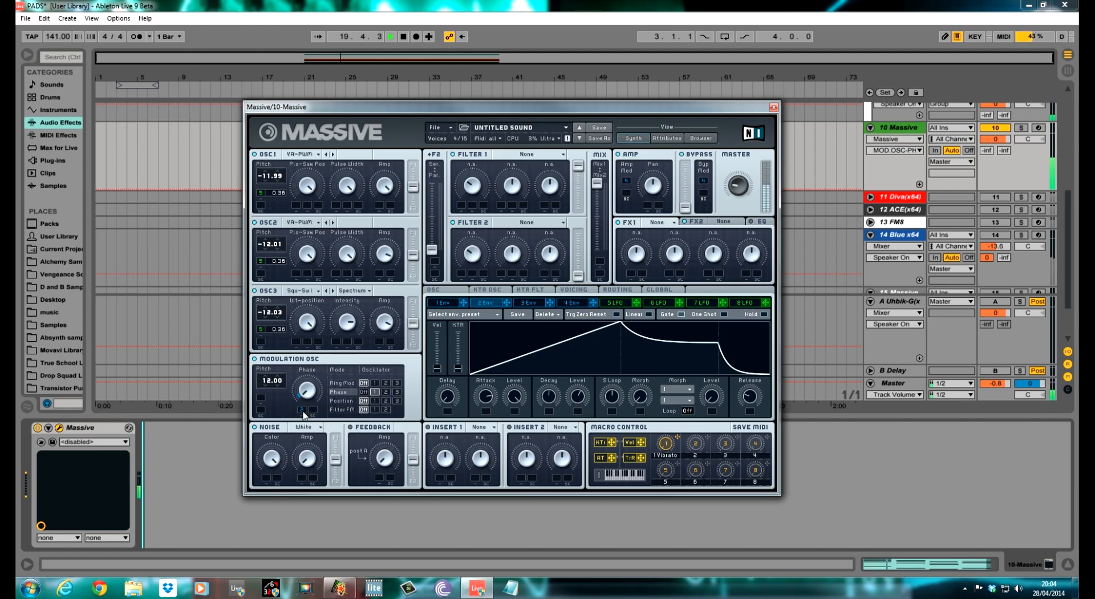
key(space)
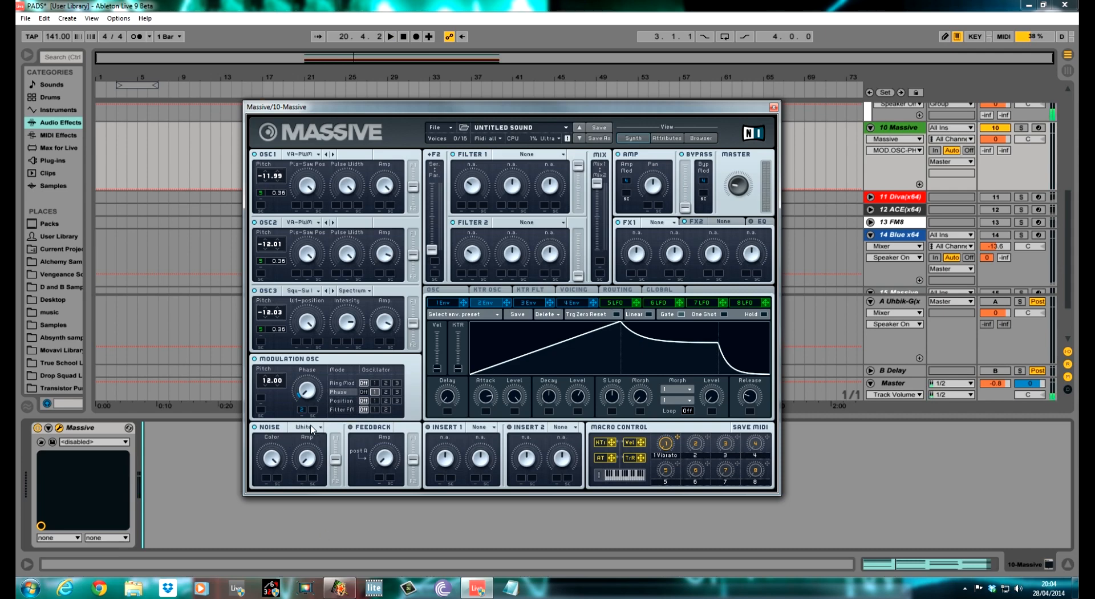
- Adjust the noise Color and Amp, assign Envelope 2 to both, and give Color a wide modulation range
drag(276, 458, 283, 522)
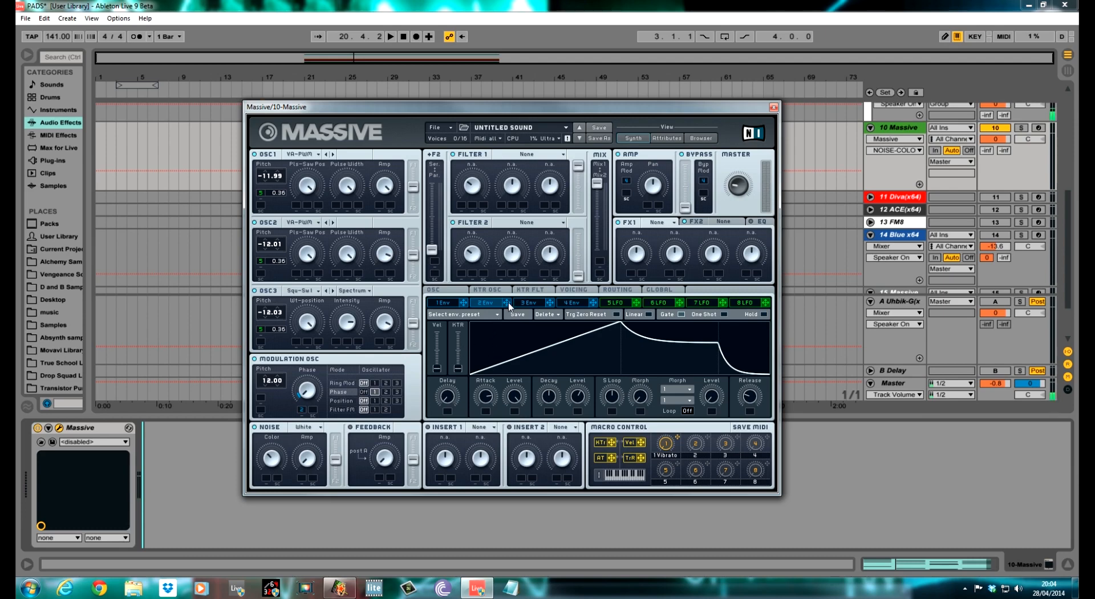
drag(509, 306, 266, 477)
mouse_move(507, 303)
mouse_down()
mouse_move(301, 485)
mouse_move(301, 457)
mouse_up()
drag(268, 481, 269, 456)
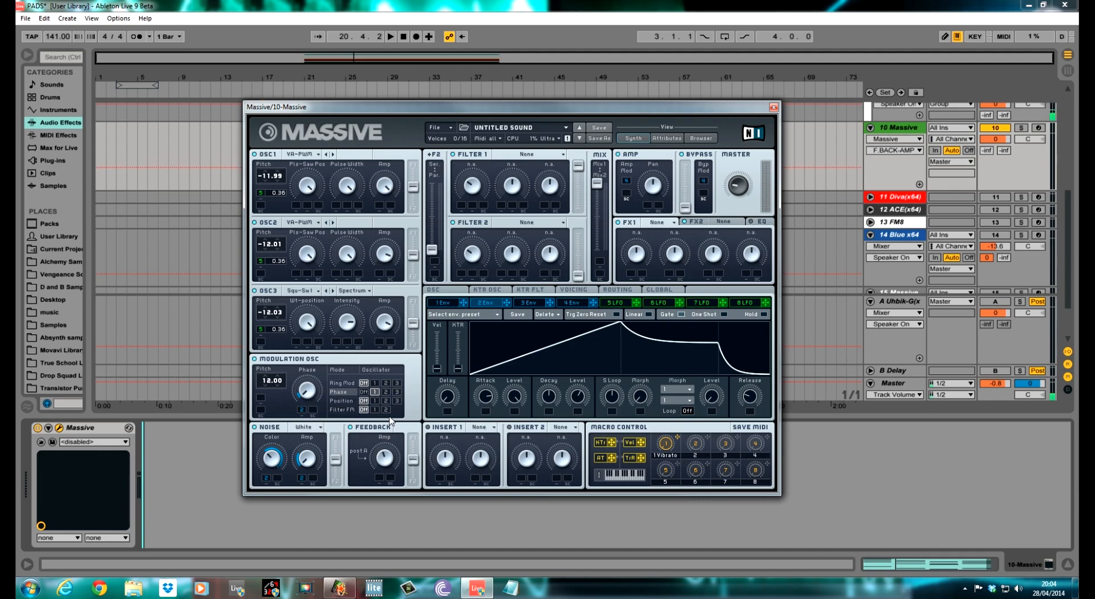
- Route the feedback signal fully to Filter 2 and audition the sound
click(415, 463)
drag(415, 464, 415, 501)
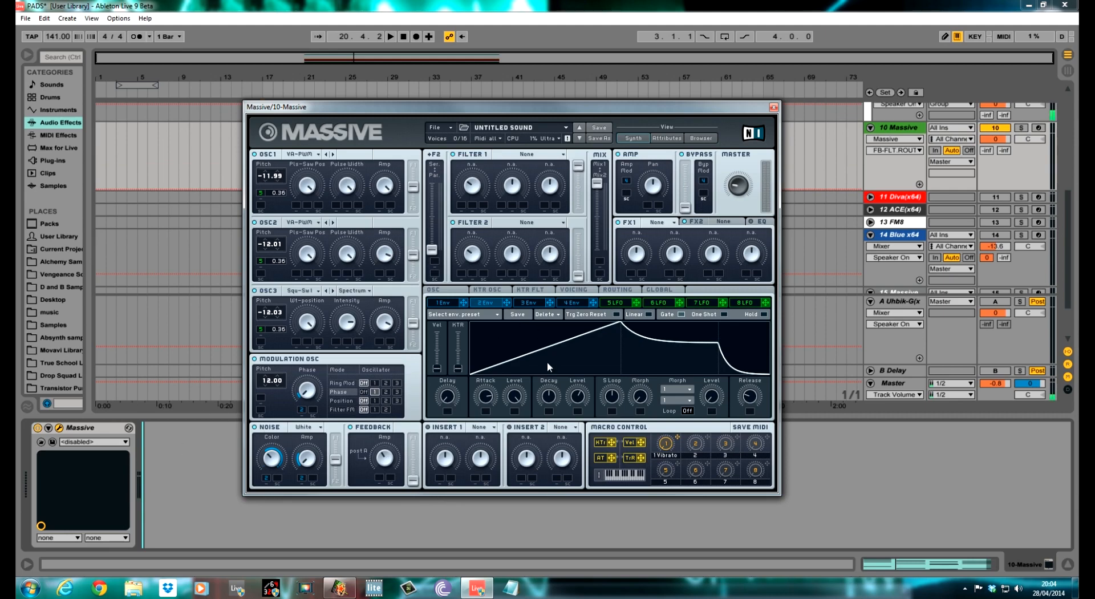
key(space)
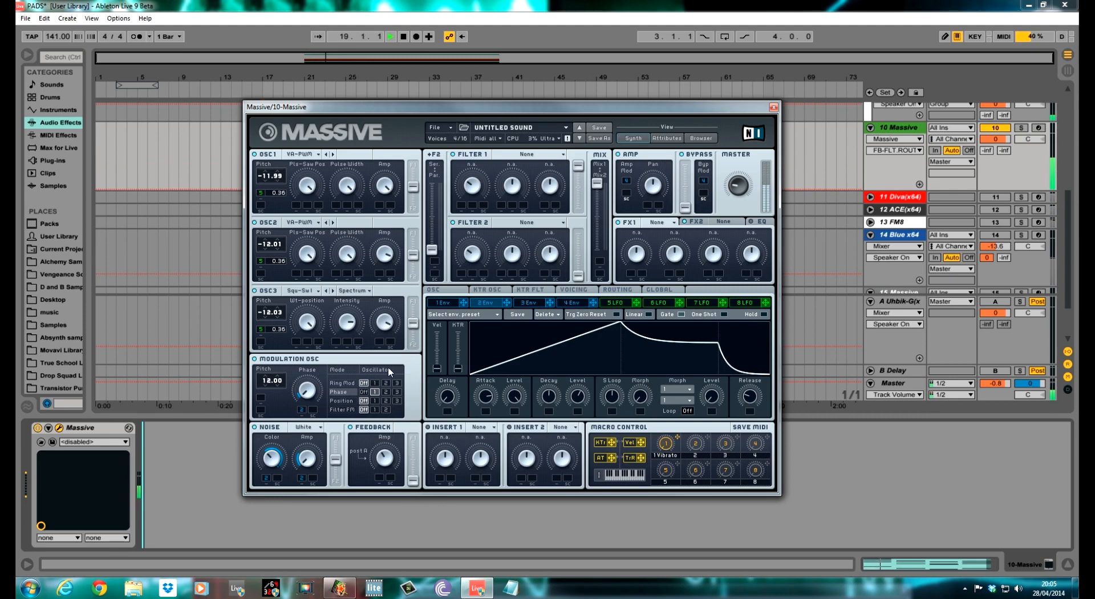
click(273, 460)
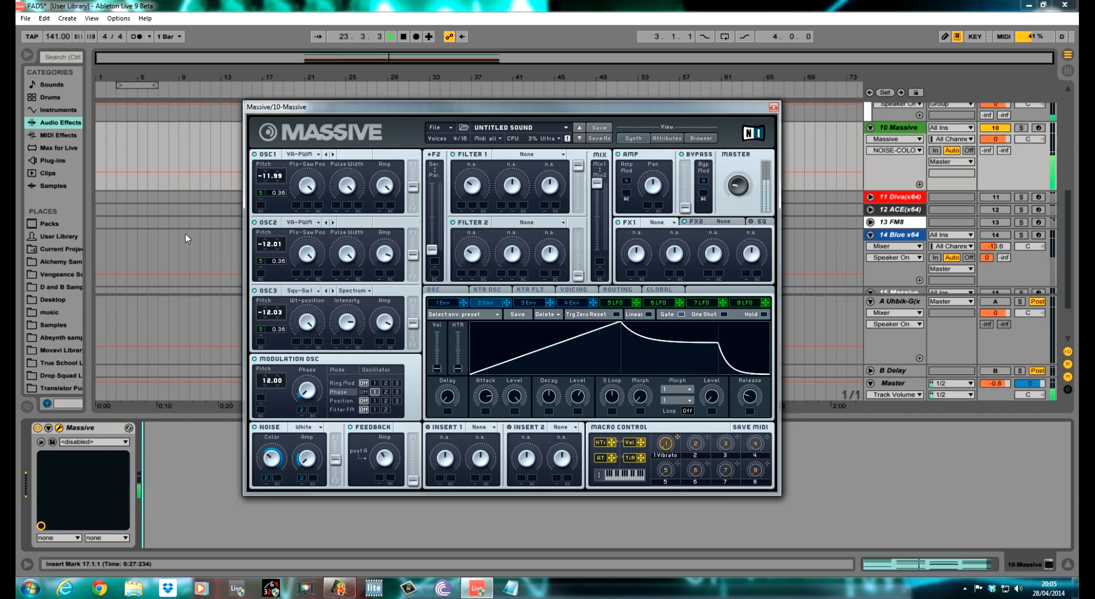
key(space)
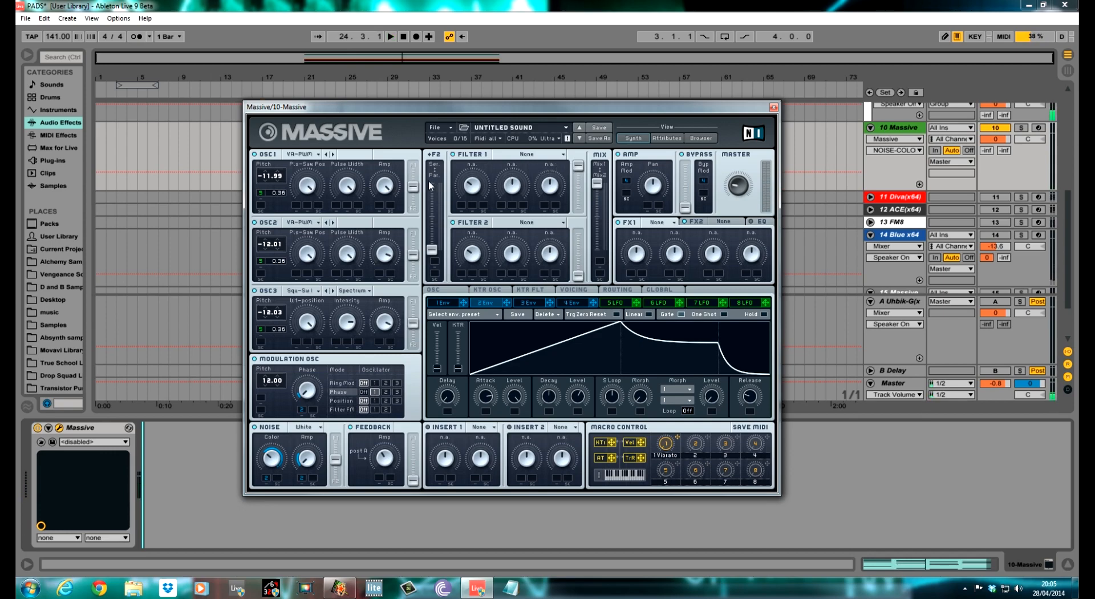
- Set the filter routing to serial and centre the filter output mix between Mix1 and Mix2
drag(434, 251, 432, 183)
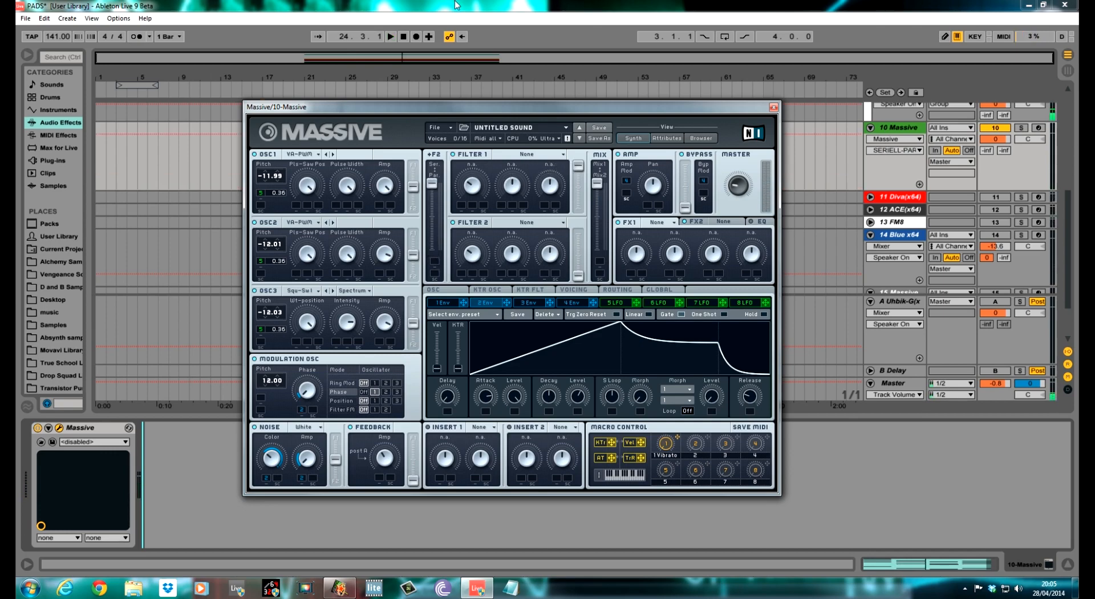
drag(597, 182, 600, 221)
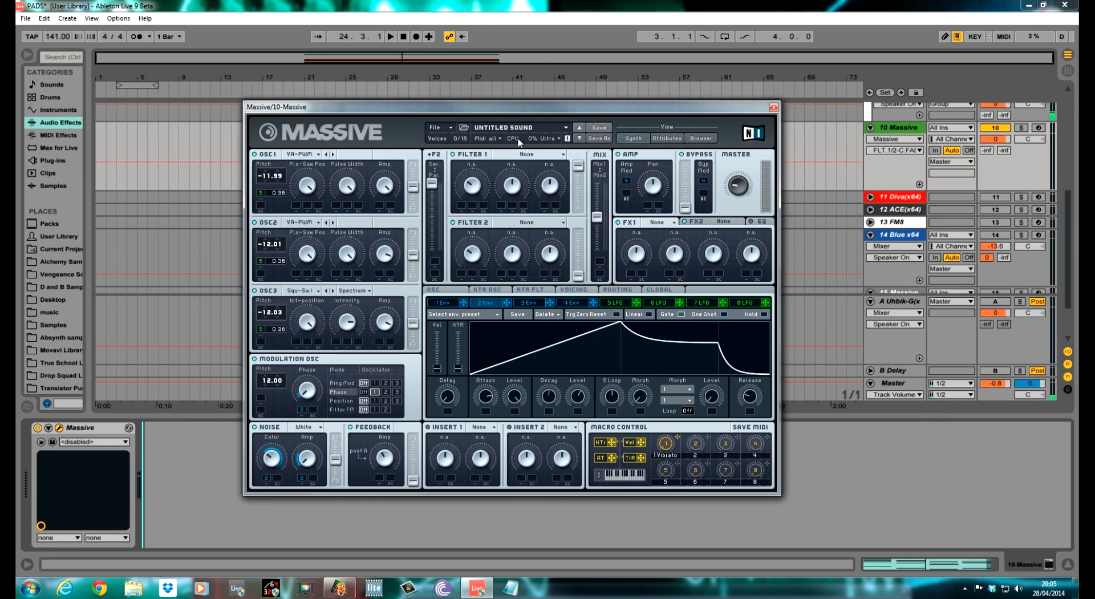
- Set Filter 1 to Lowpass 2 with lowered cutoff and resonance, and assign Envelope 2 to its Cutoff
click(563, 154)
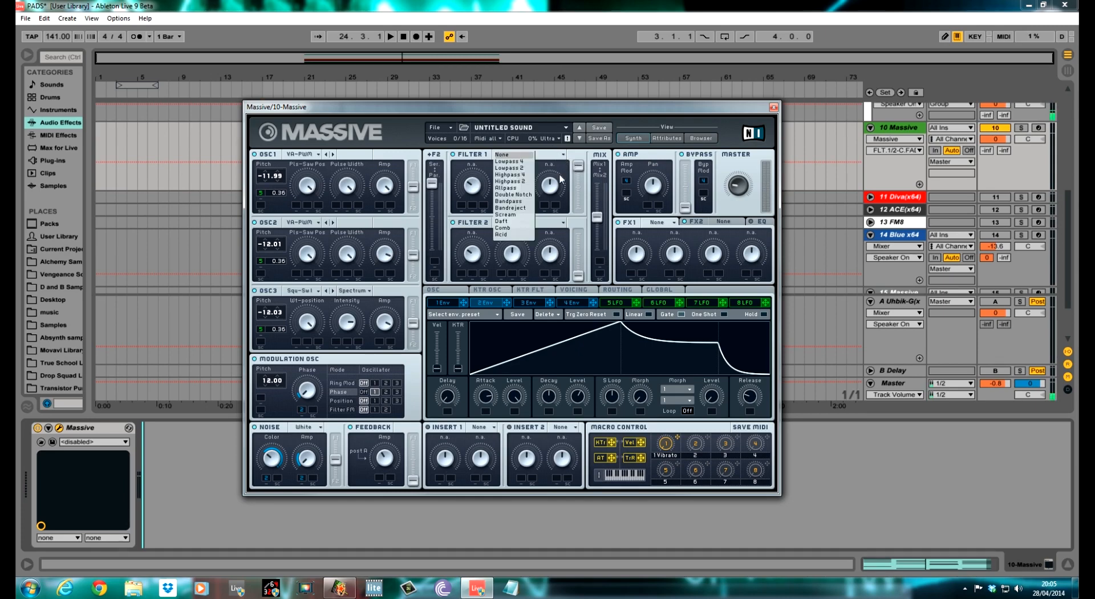
click(509, 168)
click(473, 185)
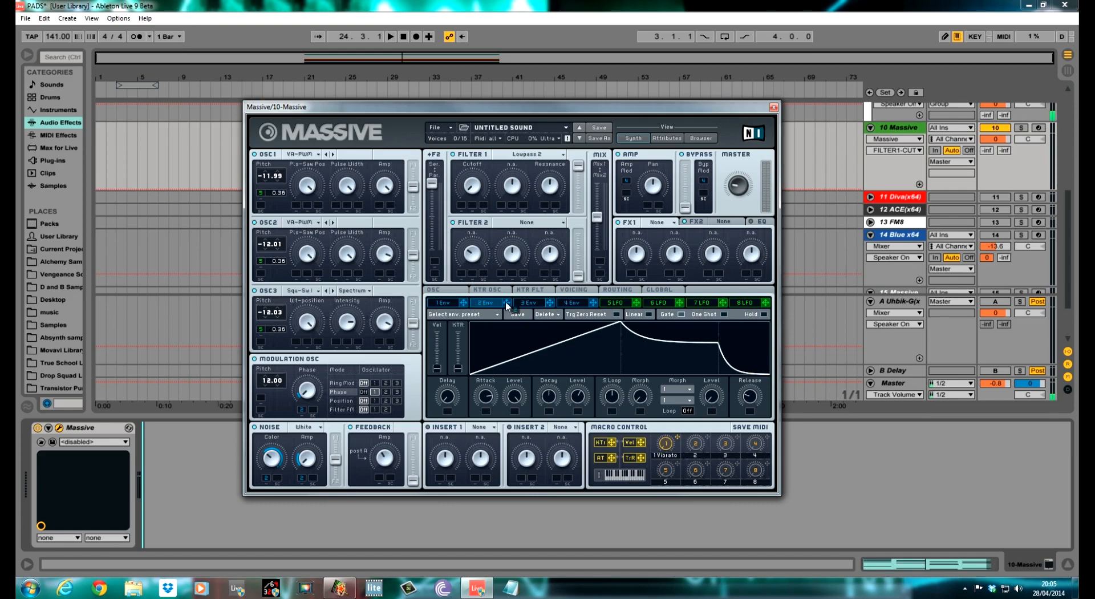
drag(507, 305, 461, 186)
click(549, 197)
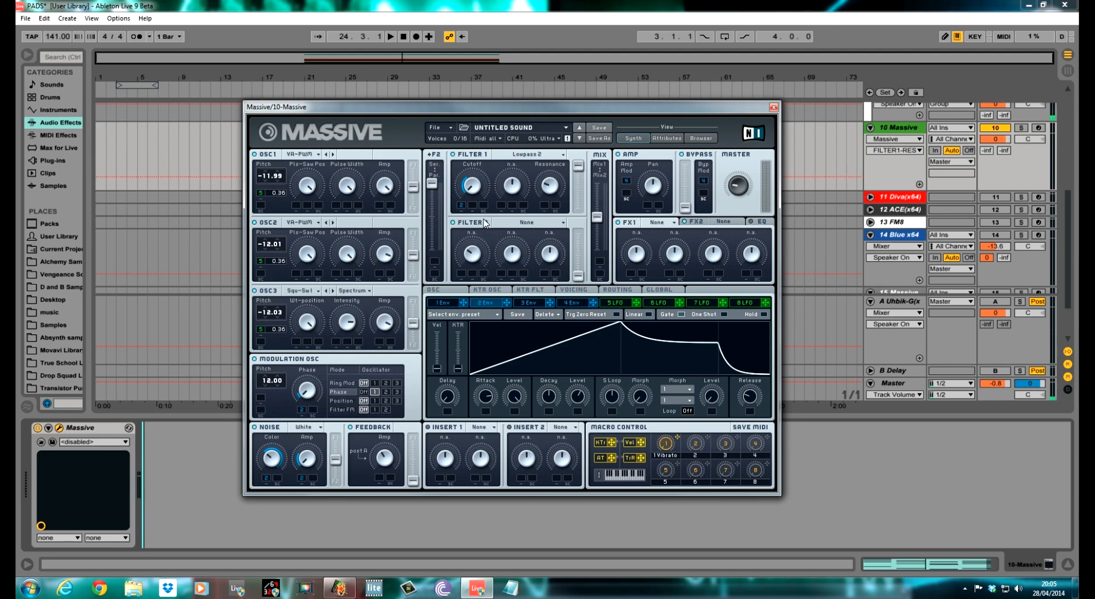
- Set Filter 2 to Scream with slightly lower resonance and raised output, and assign Envelope 2 to its Cutoff and Scream amount
click(563, 222)
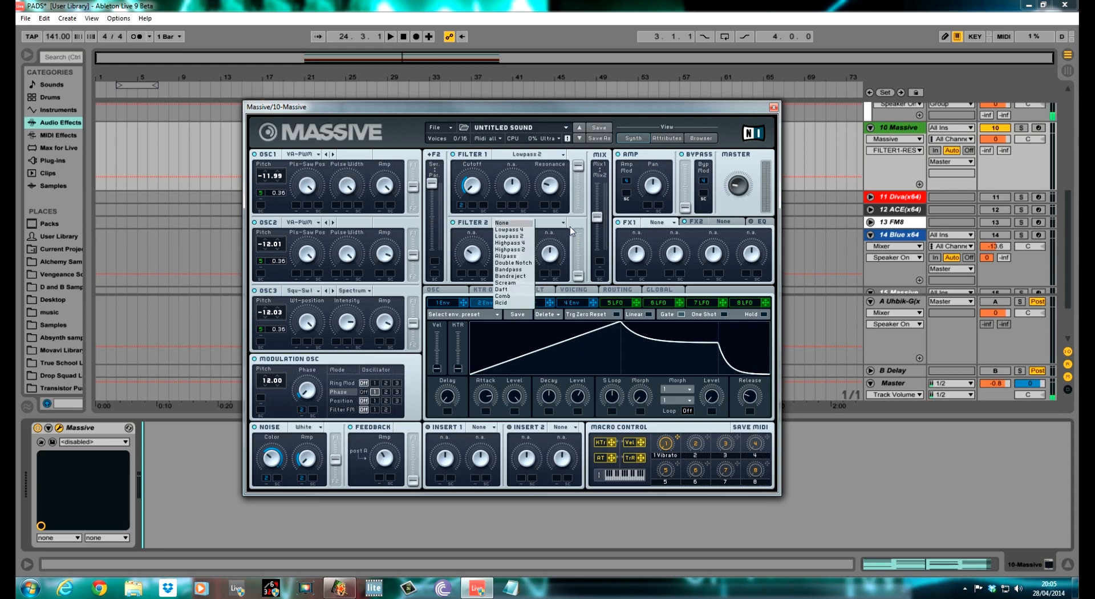
click(518, 283)
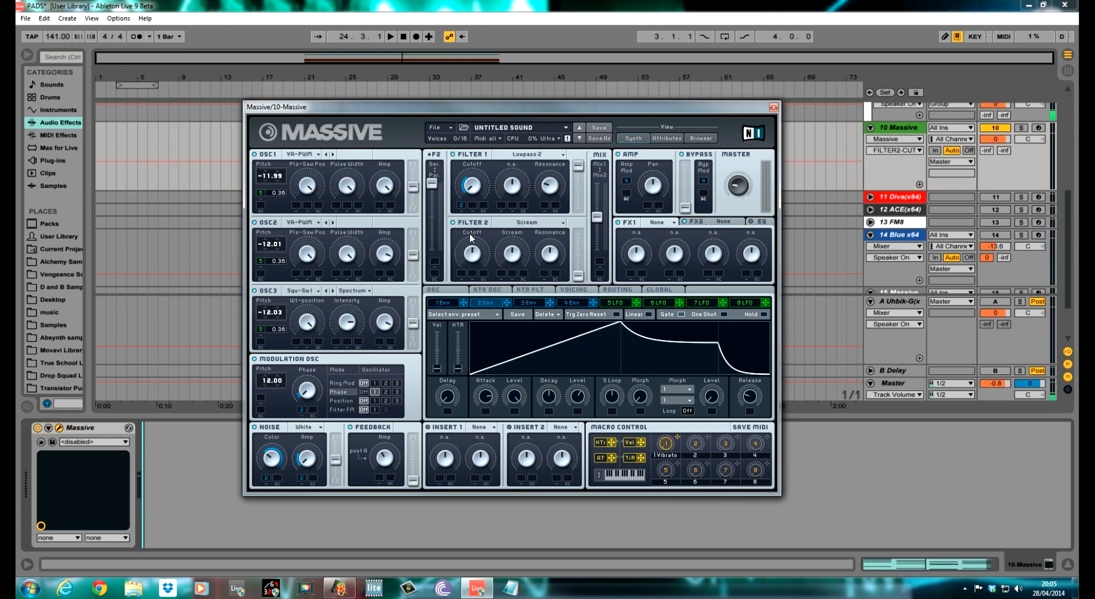
click(517, 254)
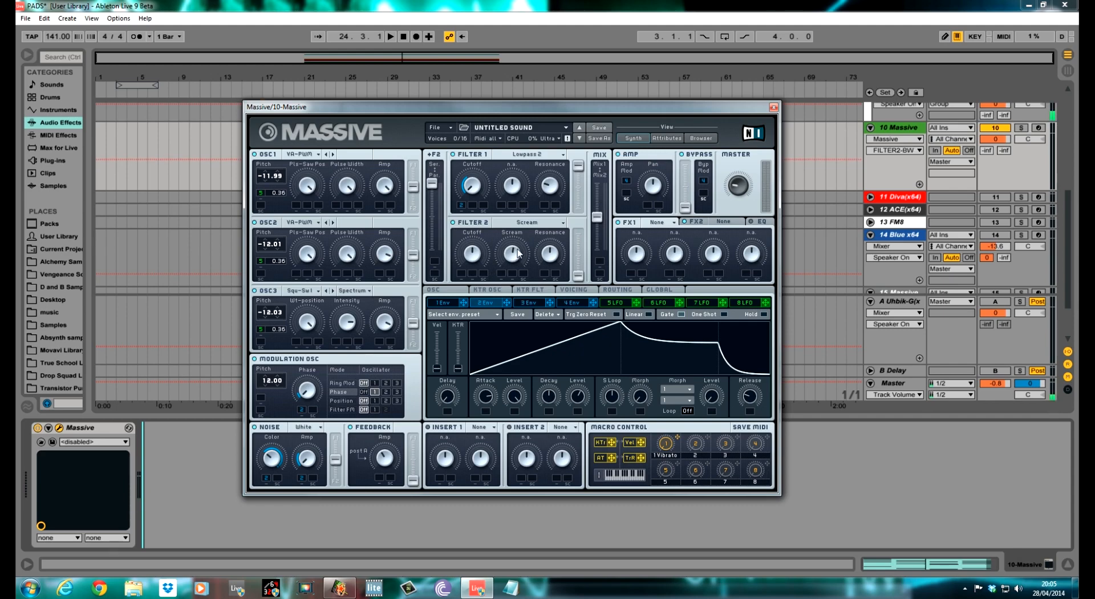
click(550, 257)
drag(578, 278, 578, 234)
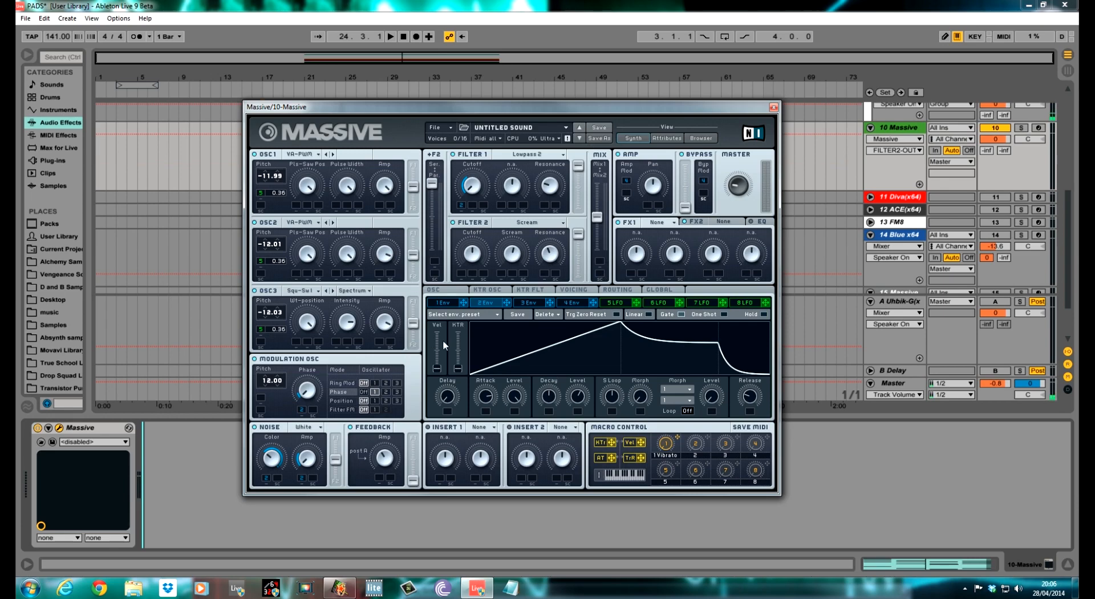
drag(507, 303, 461, 273)
mouse_move(505, 302)
mouse_down()
mouse_move(501, 274)
mouse_move(505, 297)
mouse_up()
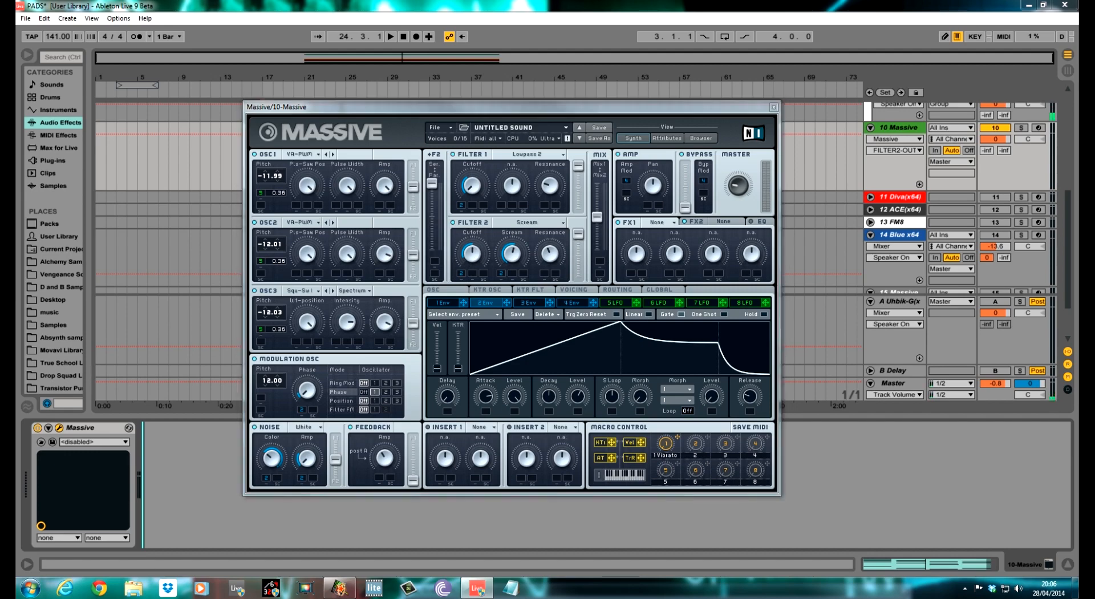
- Shape Envelope 4 with a much shorter attack and a slightly shorter release
click(571, 303)
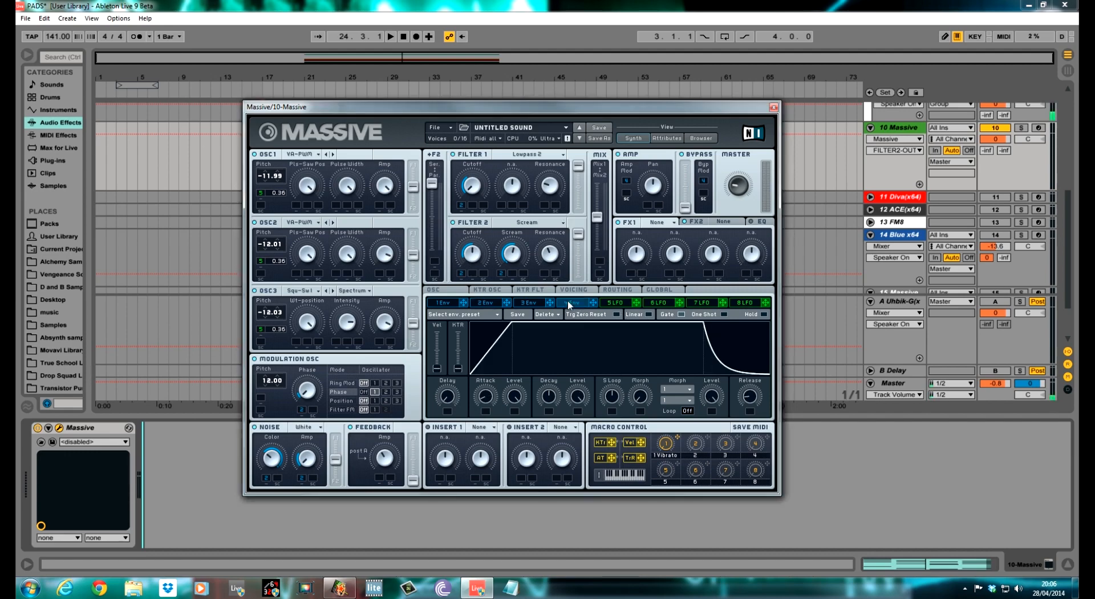
drag(489, 394, 487, 450)
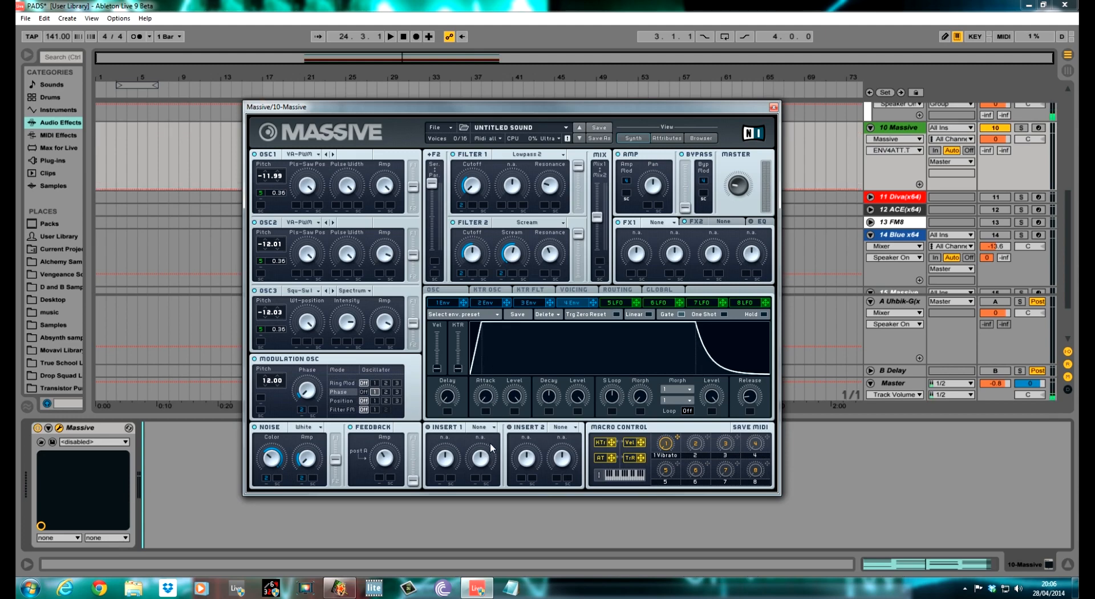
click(580, 400)
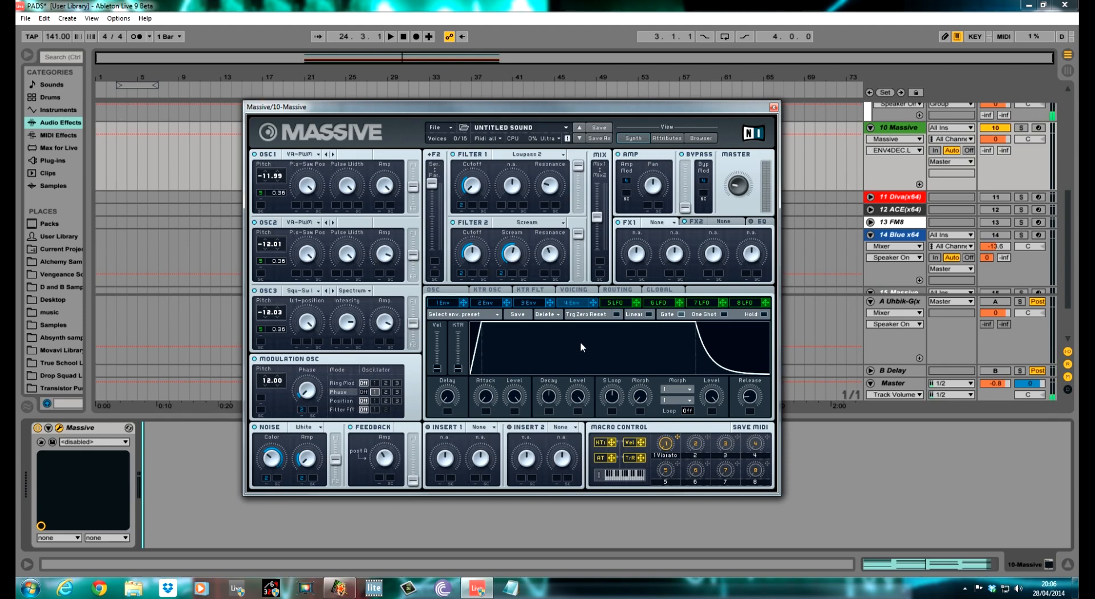
drag(750, 398, 752, 402)
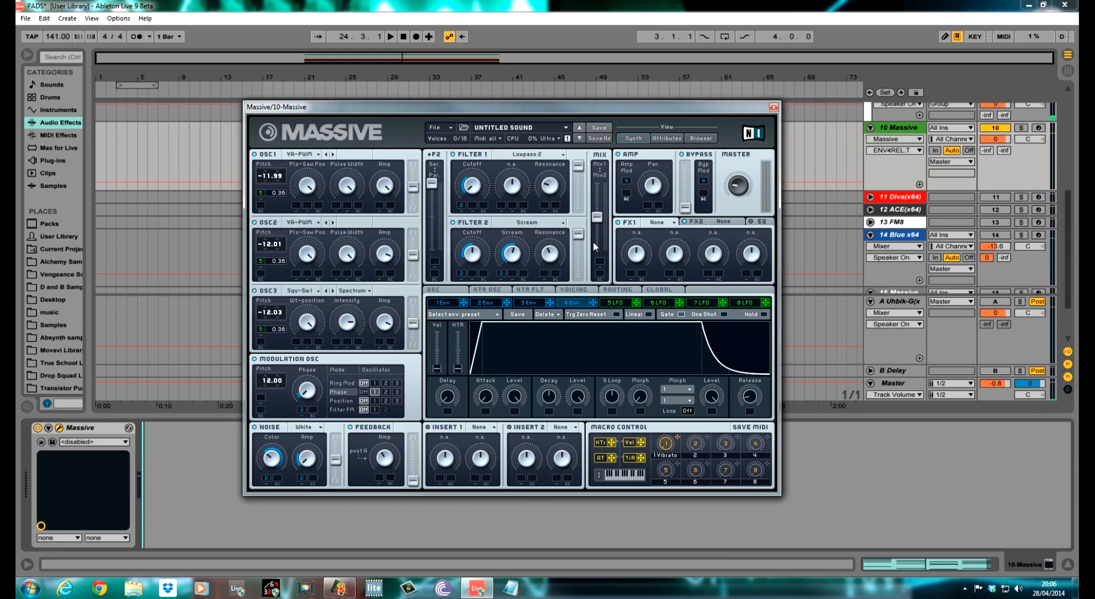
- Play the track while slightly shortening Envelope 2's attack, and stop playback
key(space)
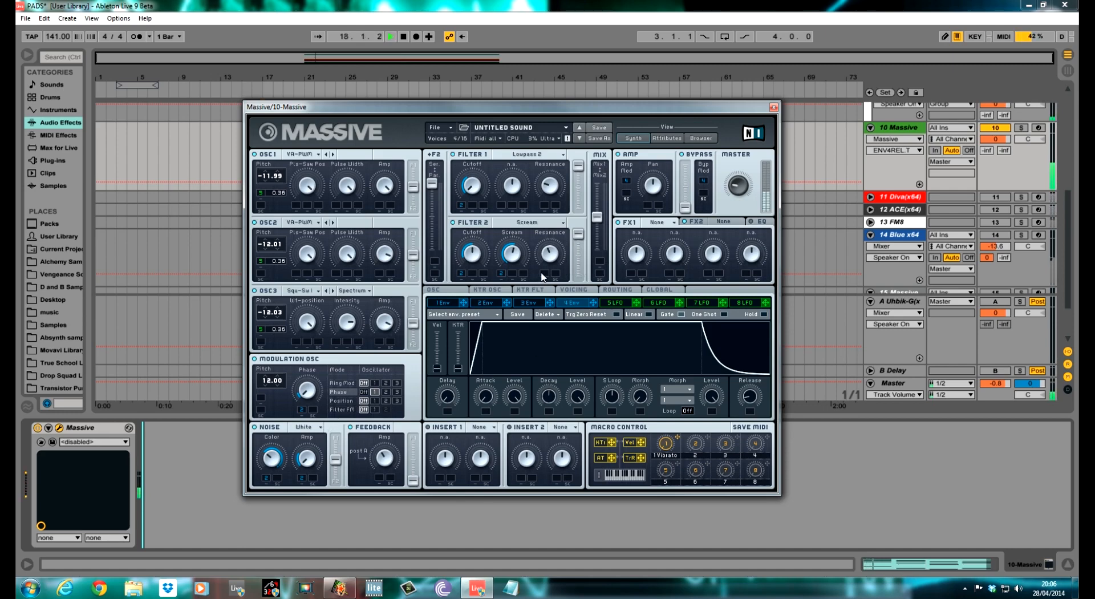
click(498, 303)
drag(489, 395, 489, 408)
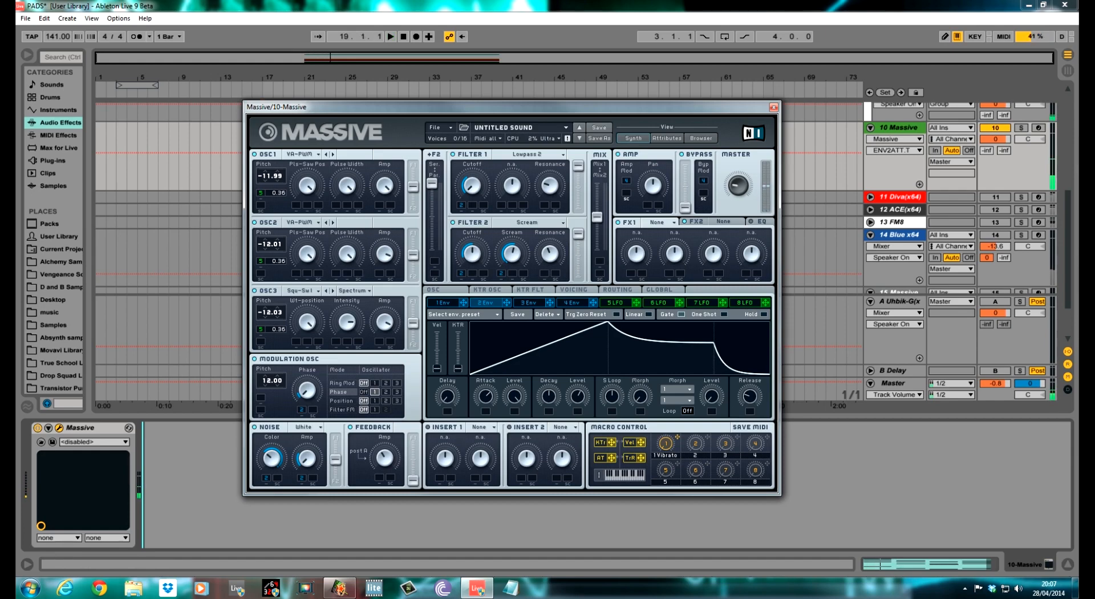
key(space)
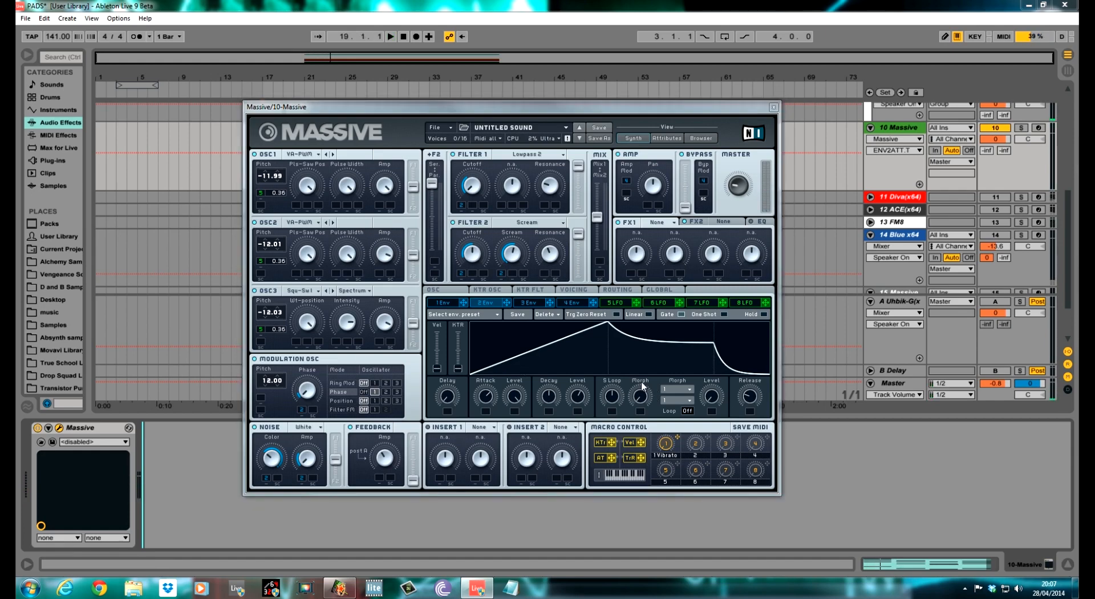
- Route Insert 2 before Filter 1, set the bypass return point to Fx 1, and audition the new routing
click(616, 290)
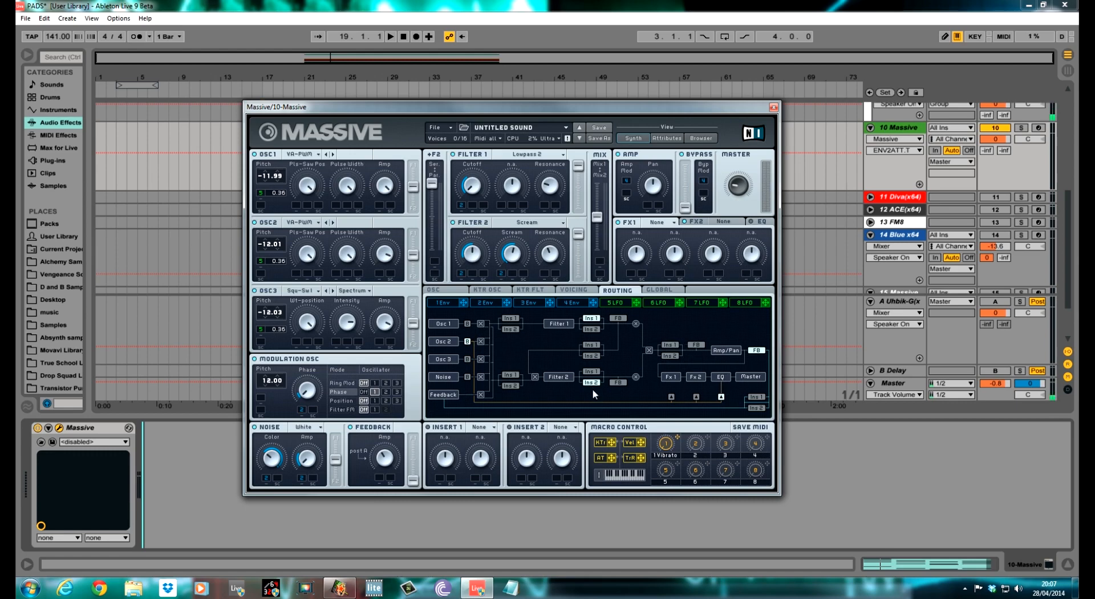
click(509, 328)
click(673, 397)
key(space)
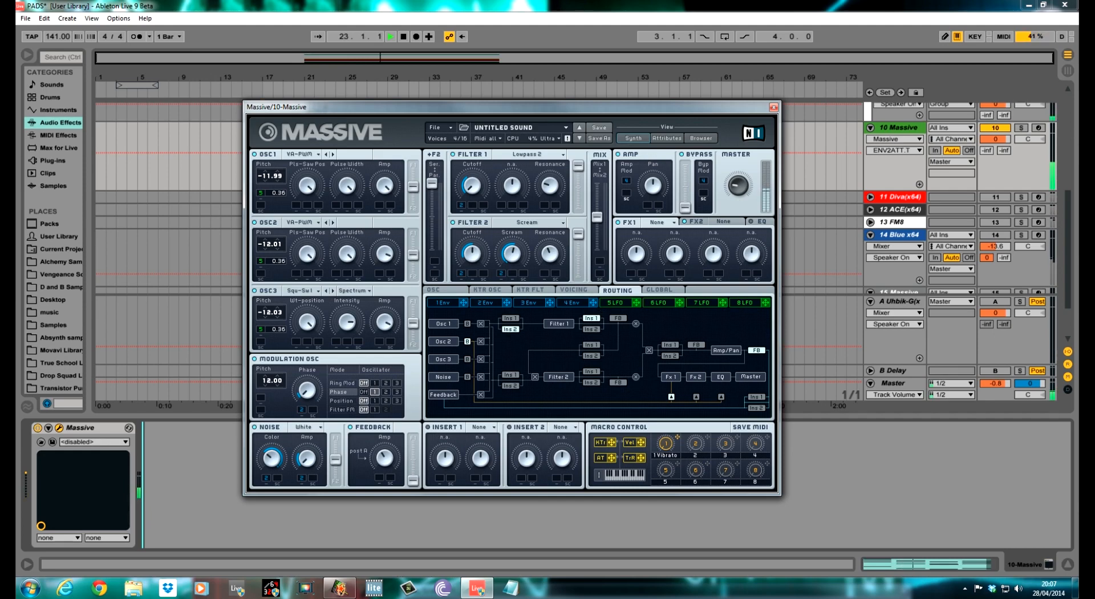
key(space)
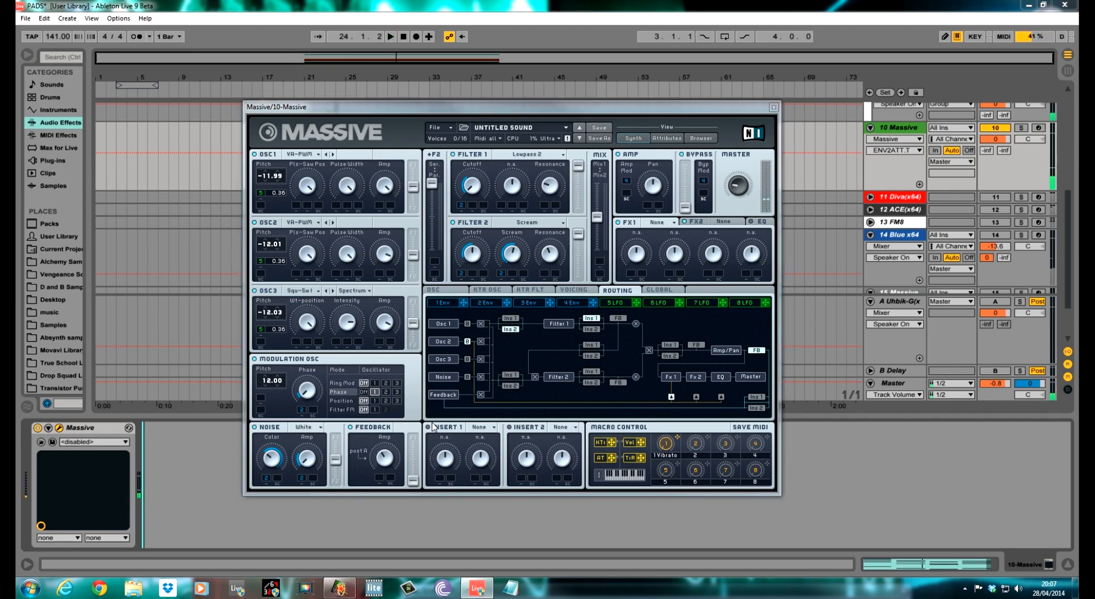
- Enable Insert 1 and load the Parabolic Shaper effect into it
click(428, 427)
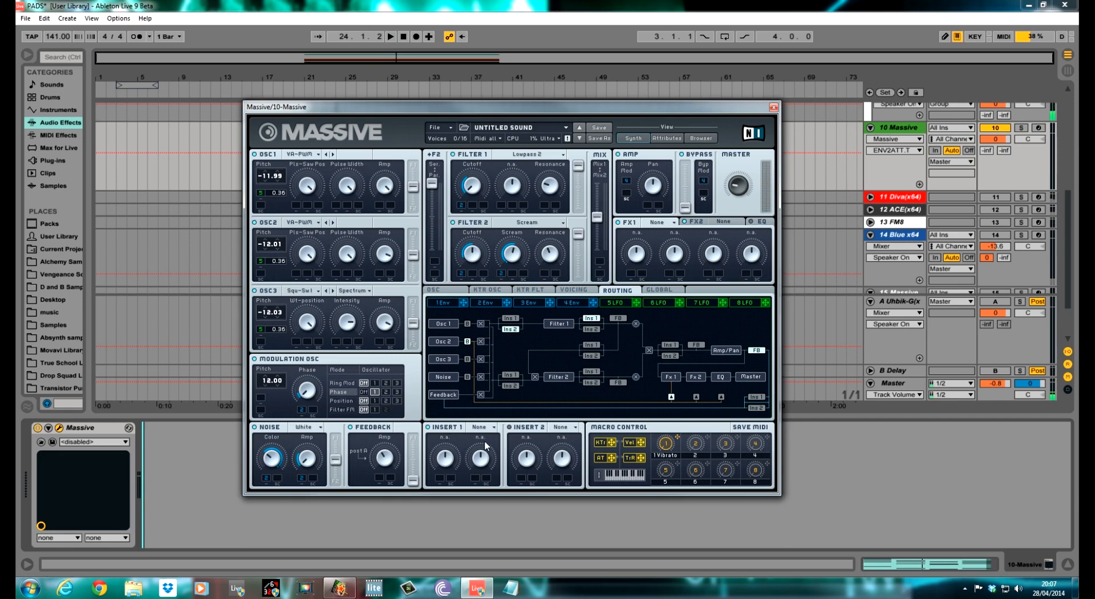
click(493, 428)
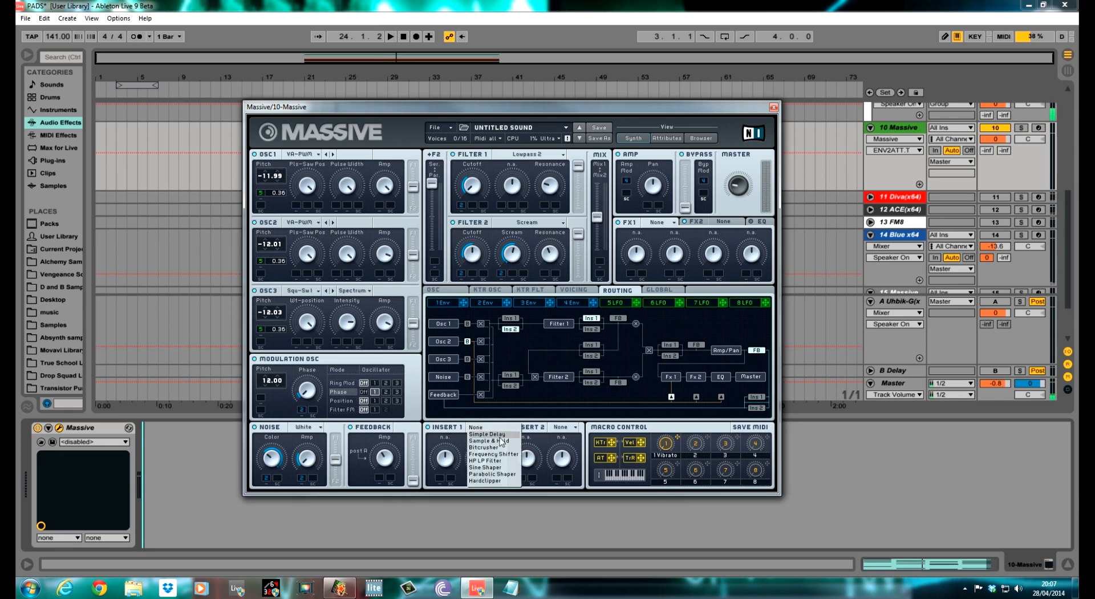
click(497, 474)
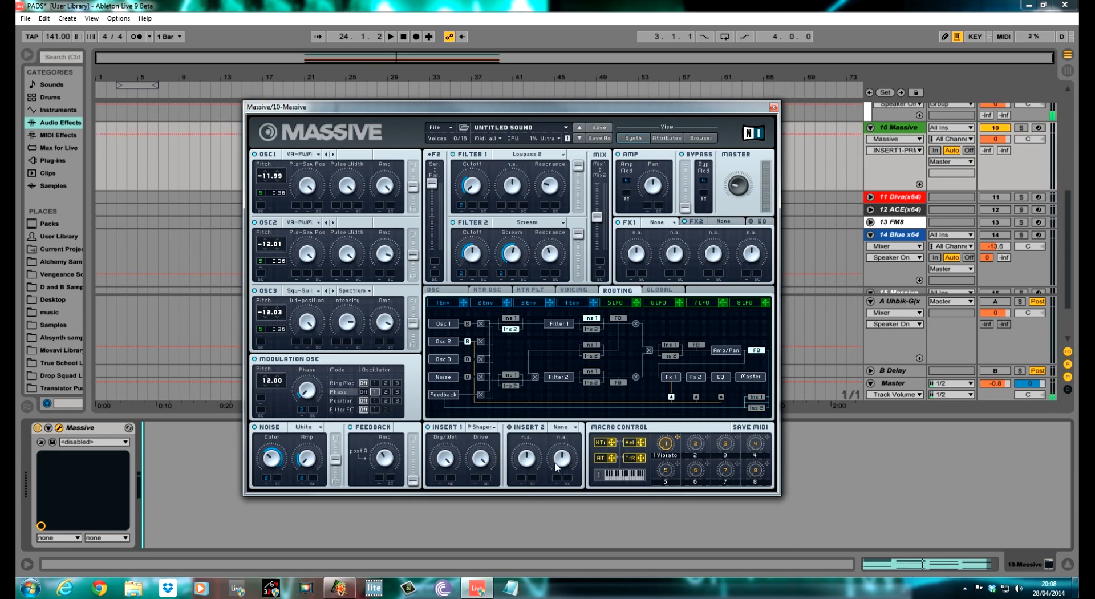
- Audition the current sound, load the Sine Shaper into Insert 2, and turn its Dry/Wet down
key(space)
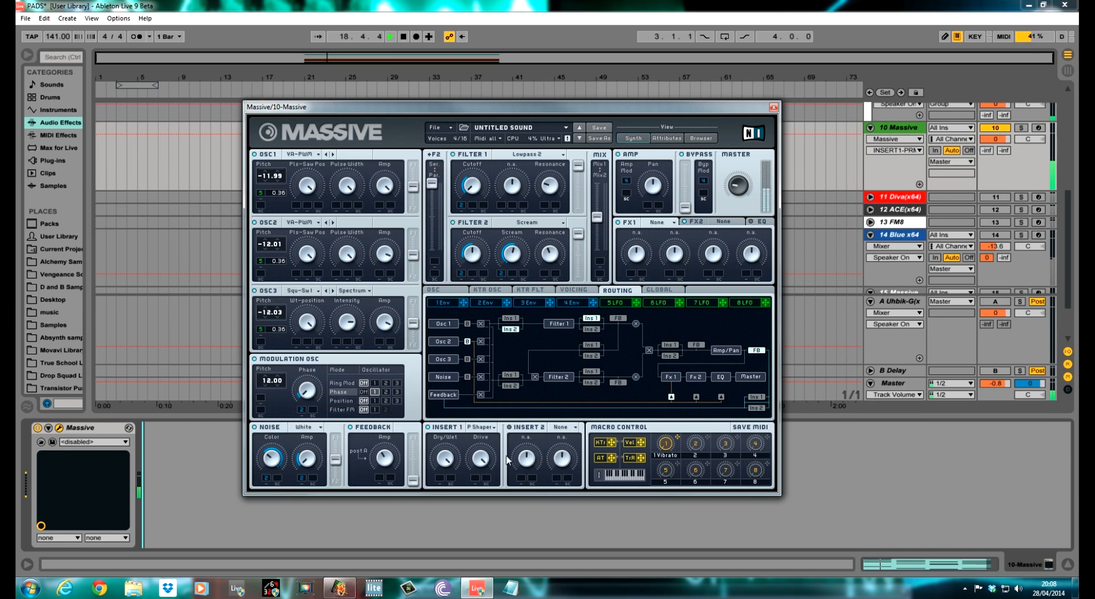
key(space)
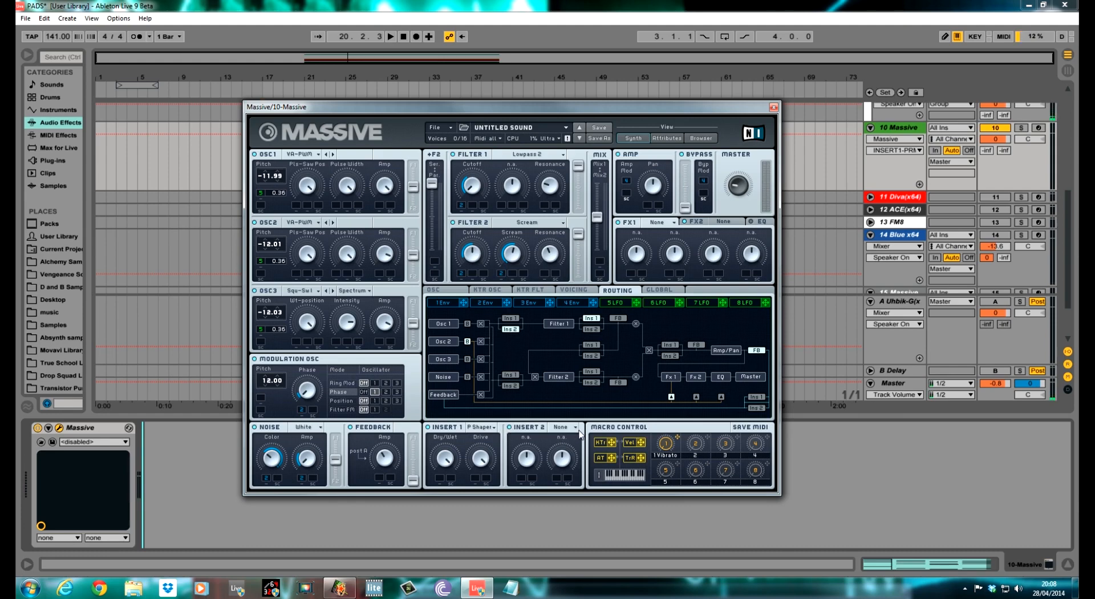
click(575, 427)
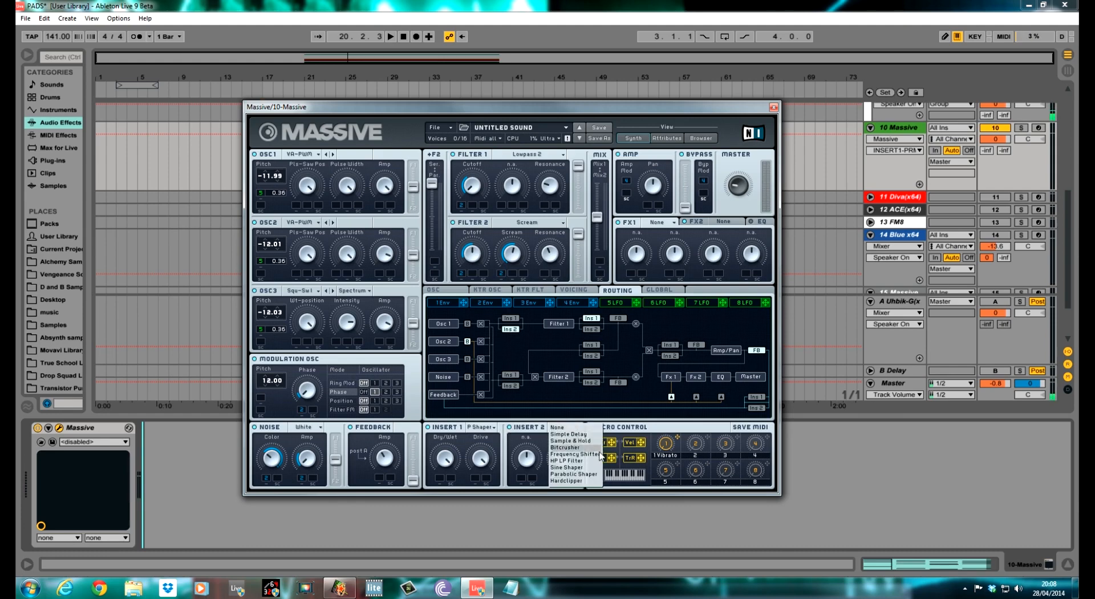
click(581, 468)
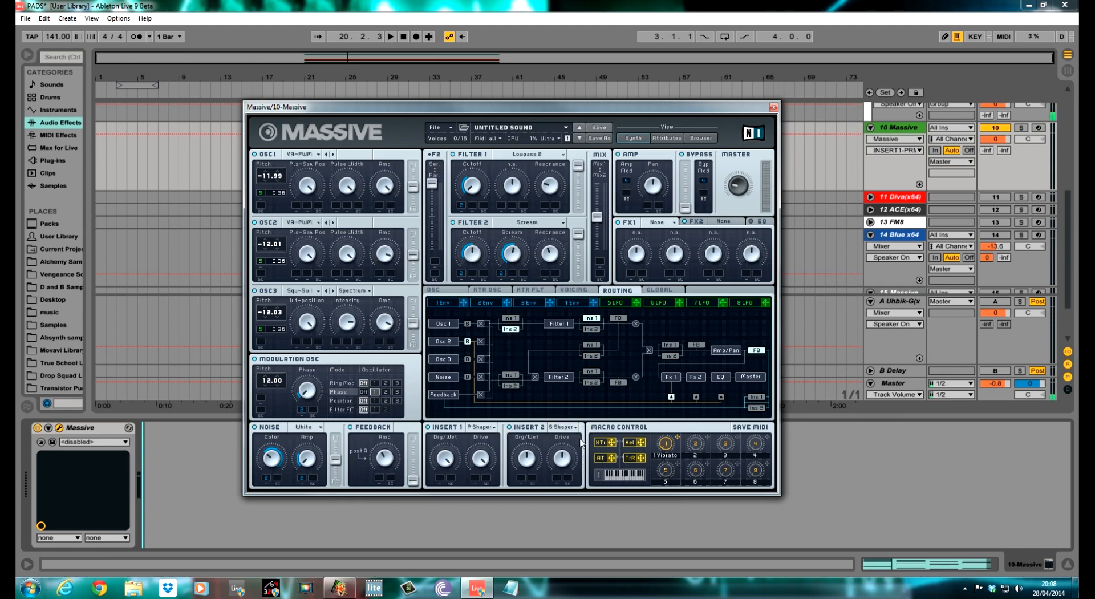
click(530, 461)
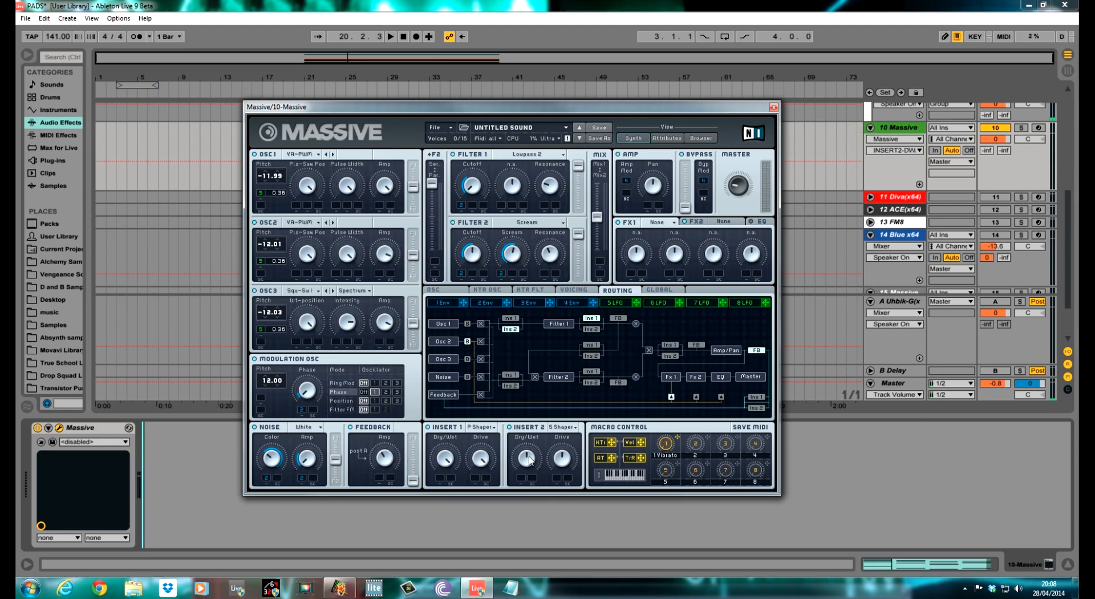
drag(531, 461, 528, 491)
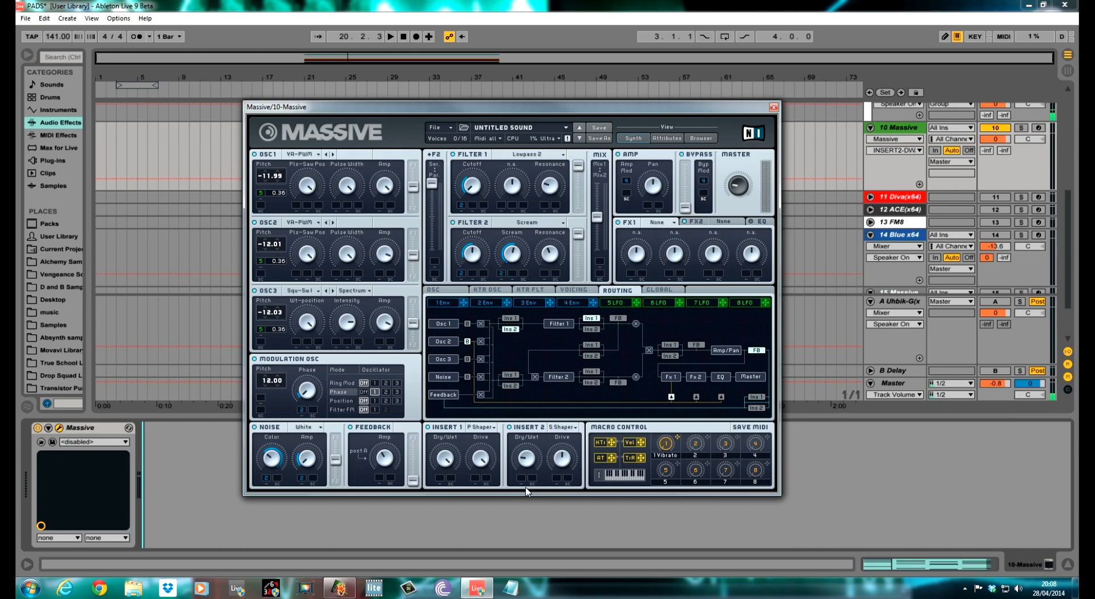
- Slightly lower Insert 2's Drive, modulate its Dry/Wet with Envelope 2, and audition the result
click(561, 465)
drag(505, 303, 522, 444)
key(space)
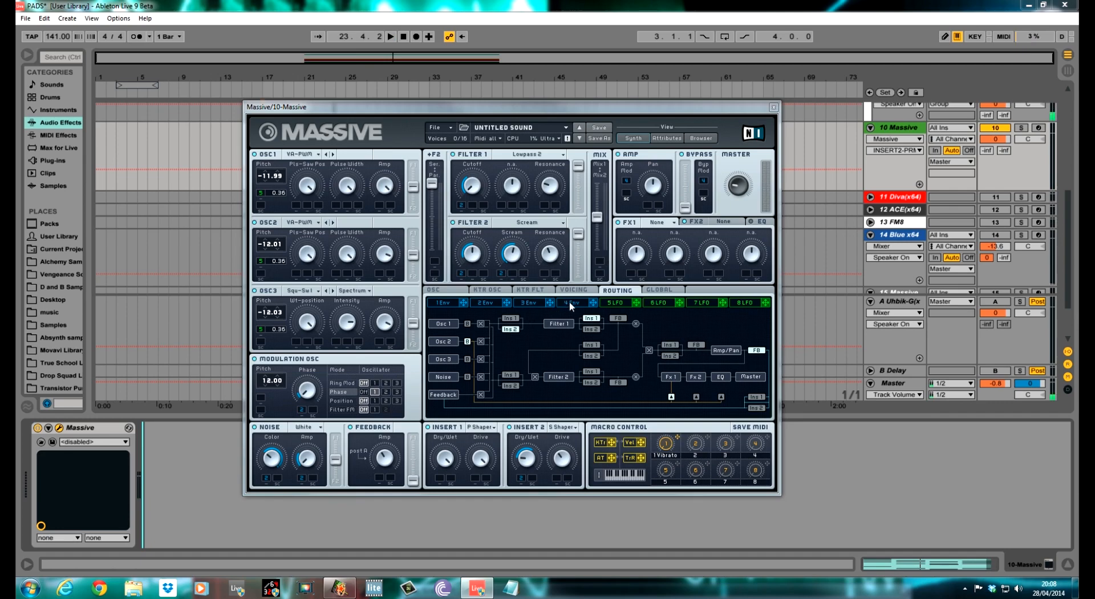
- Set unison to 6 voices, enable Pitch Cutoff spread at 0.03 modulated by Envelope 2, and enable Wavetable Position spread
click(585, 291)
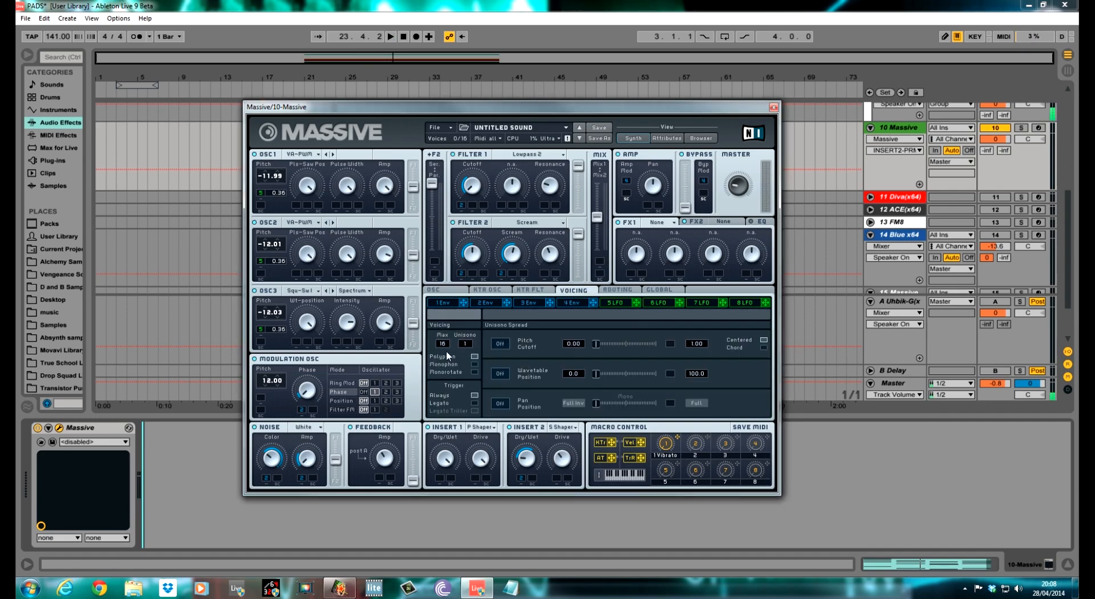
drag(465, 346, 470, 328)
click(500, 373)
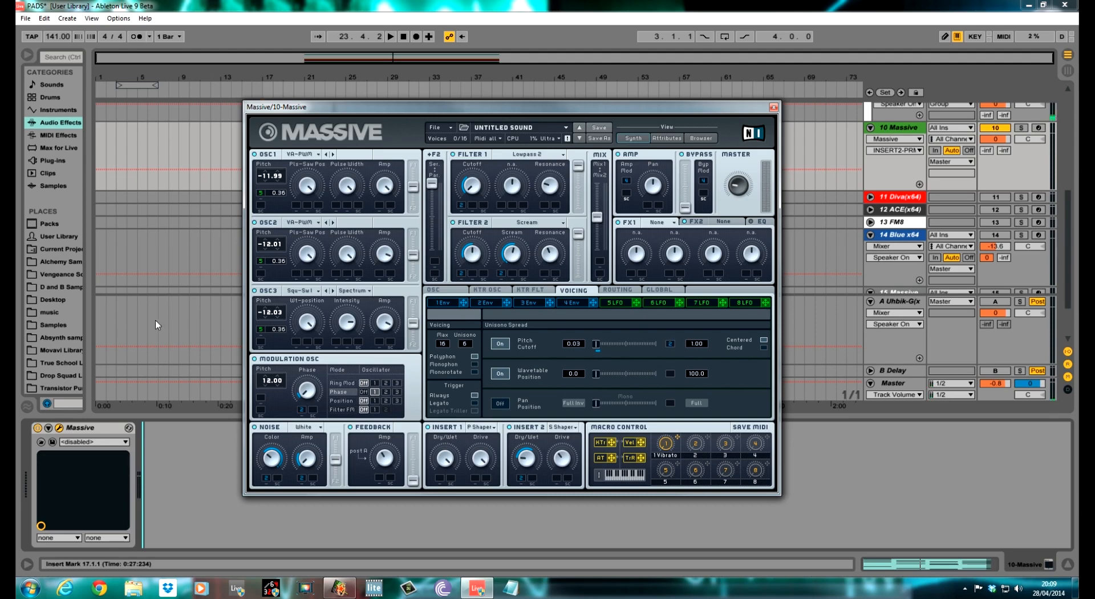
- Raise the Wavetable Position and Pan Position unison spreads partway, and play the track to audition the widened sound
drag(593, 372, 620, 373)
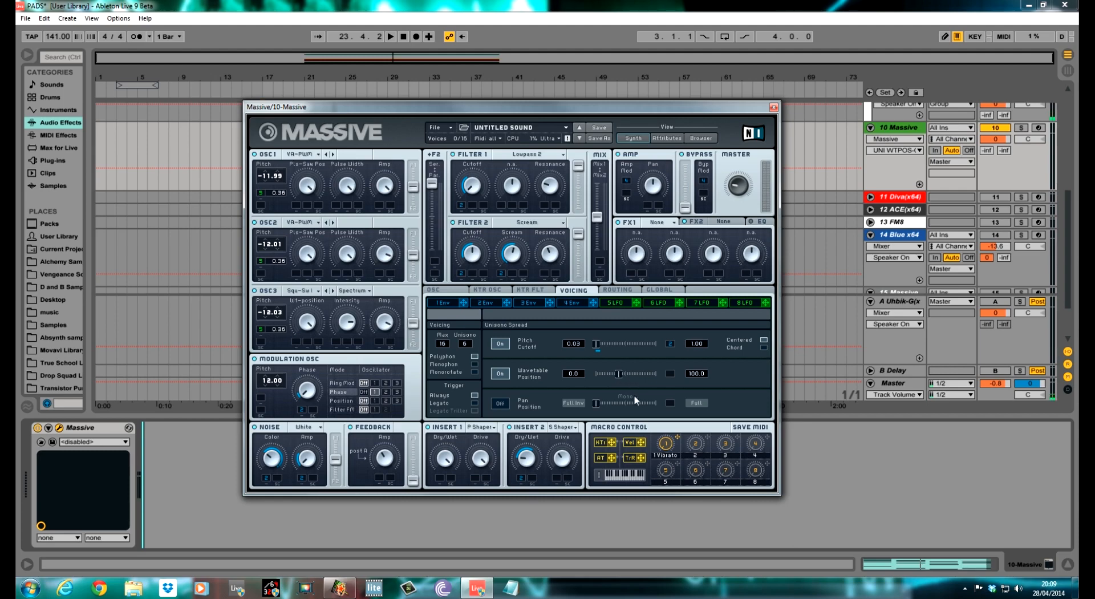
drag(596, 403, 614, 402)
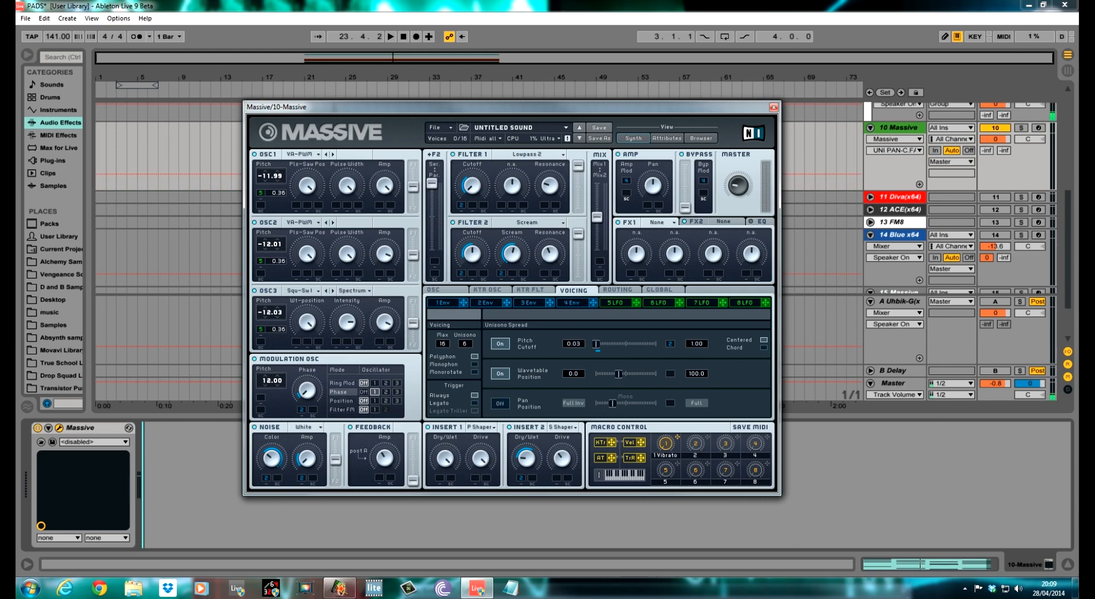
key(space)
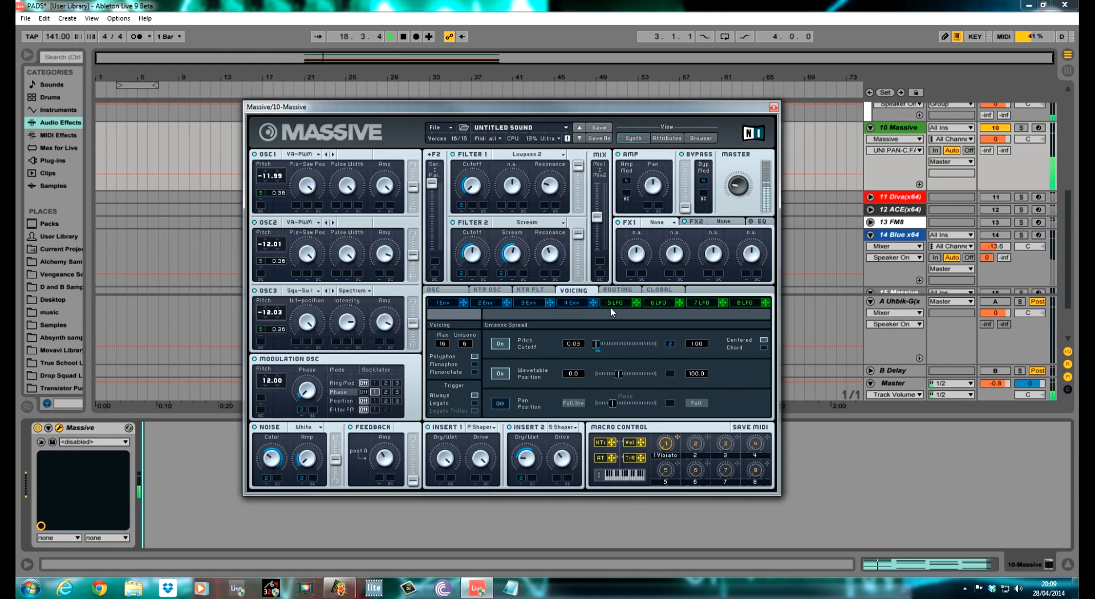
key(space)
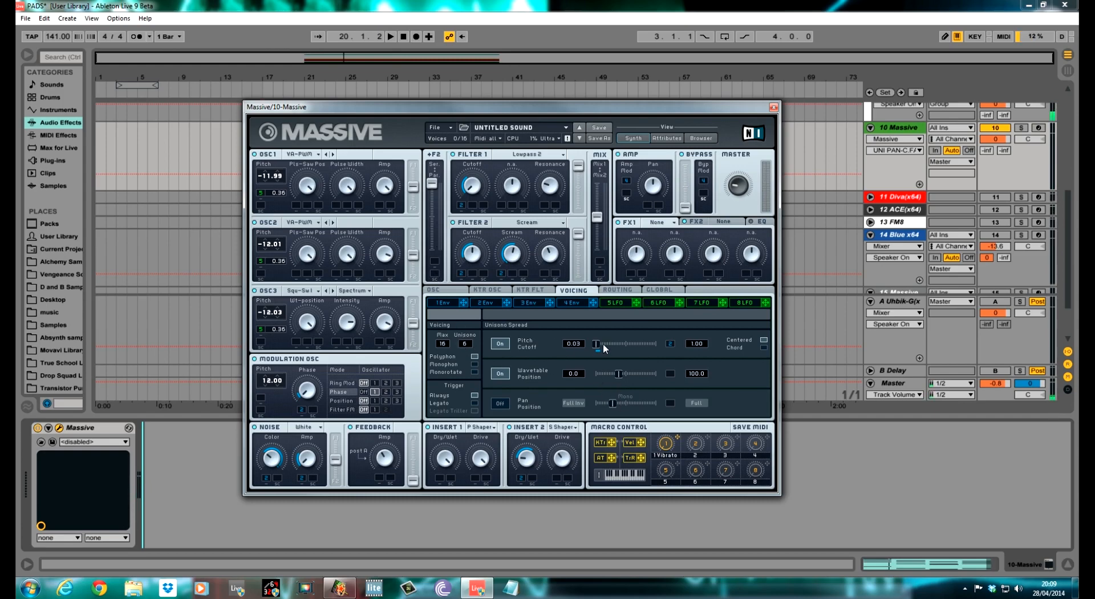
- Load Reverb into FX1, lower its Dry/Wet, and assign Envelope 2 to modulate the Dry/Wet
click(672, 222)
click(673, 229)
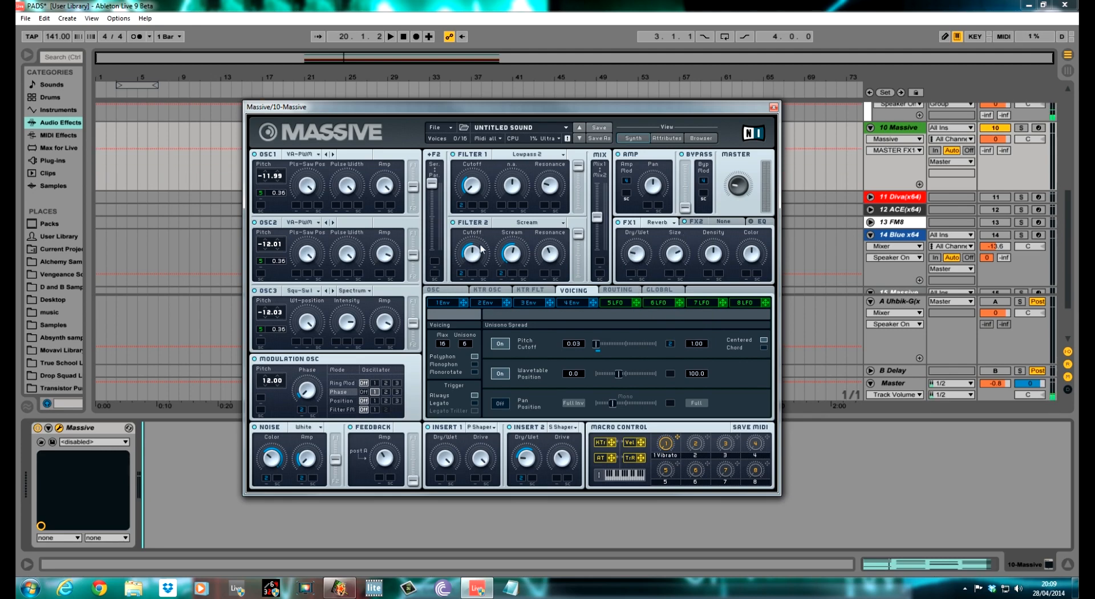
drag(508, 301, 637, 279)
- Load Chorus Ensemble into FX2 and turn its Dry/Wet well down
click(740, 224)
click(740, 224)
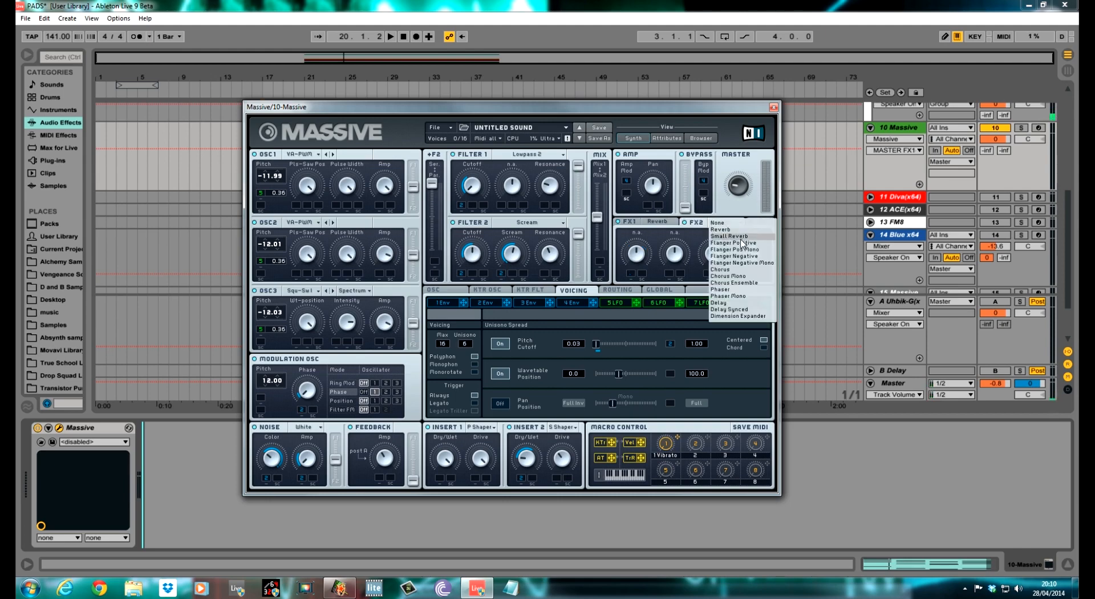
click(745, 283)
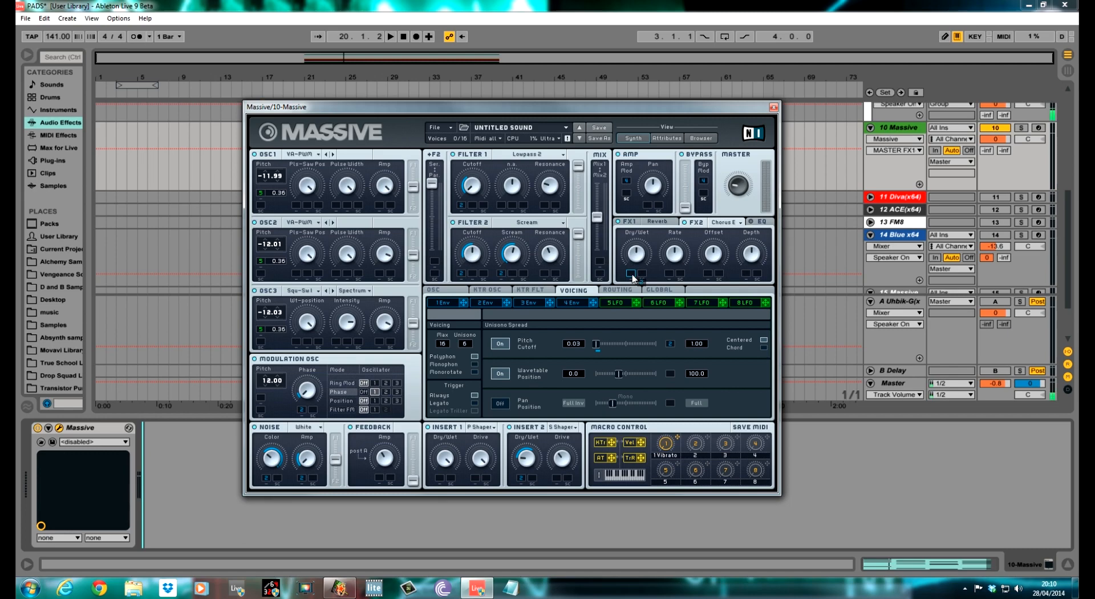
drag(636, 263, 622, 235)
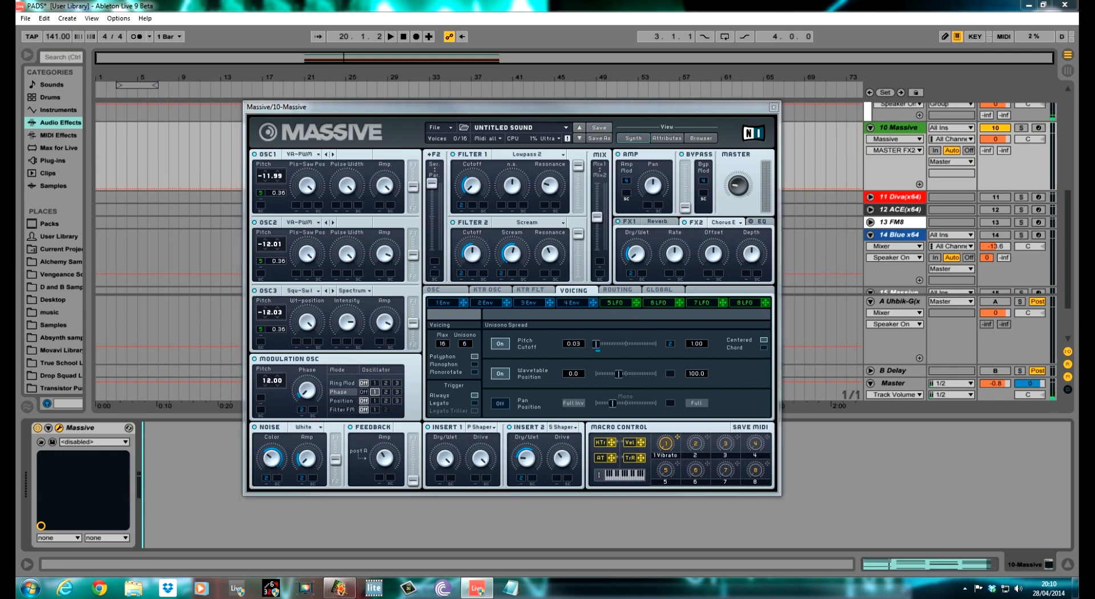
- Enable the EQ and shape it by raising the Boost, Frequency and High Shelf
click(761, 222)
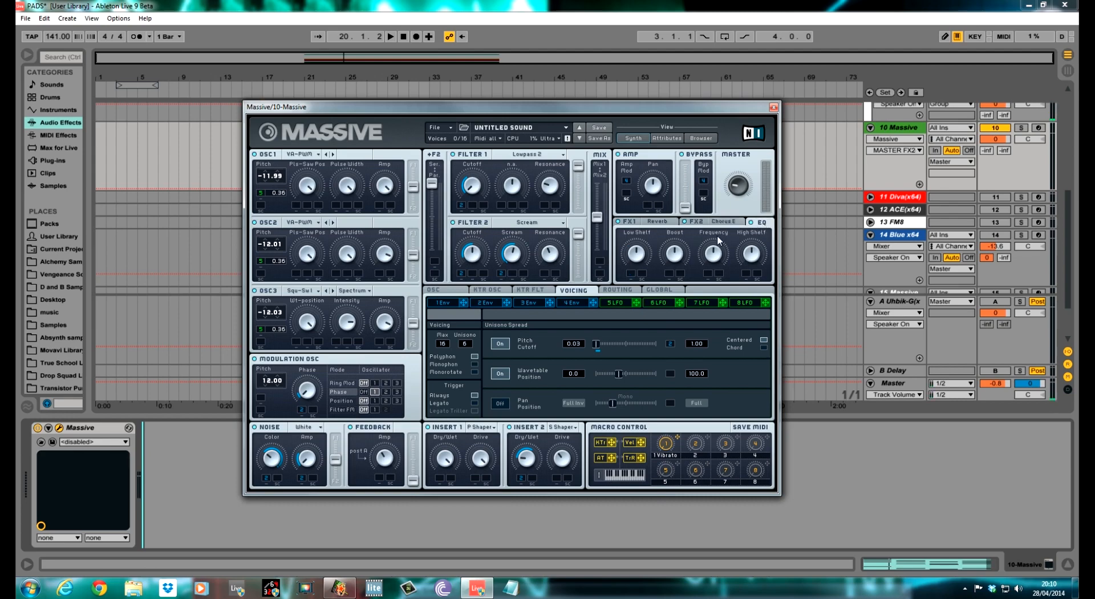
click(674, 253)
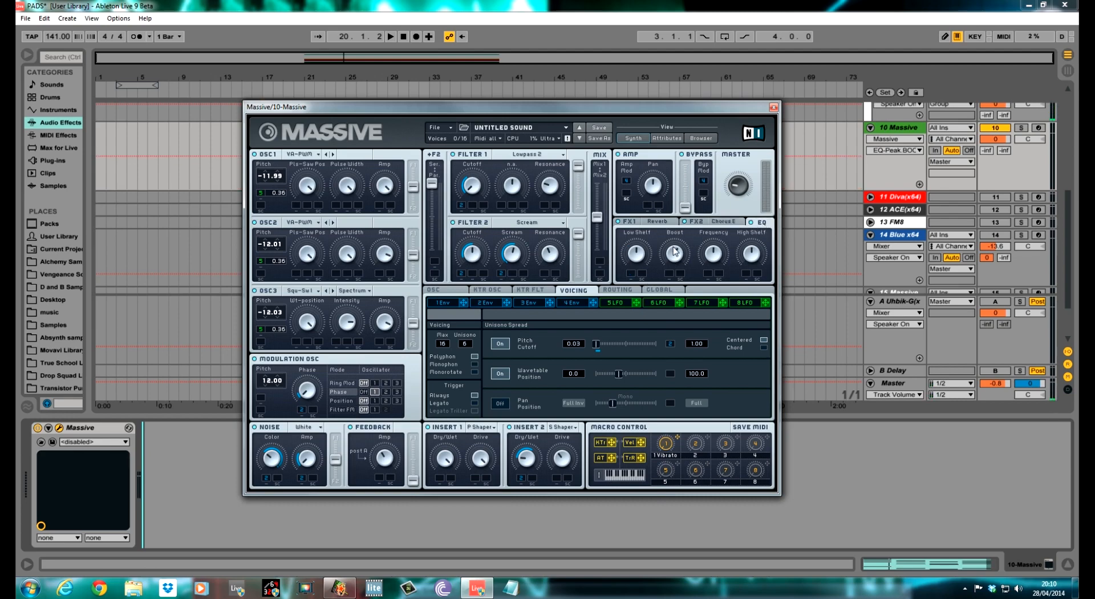
click(713, 251)
drag(756, 261, 751, 241)
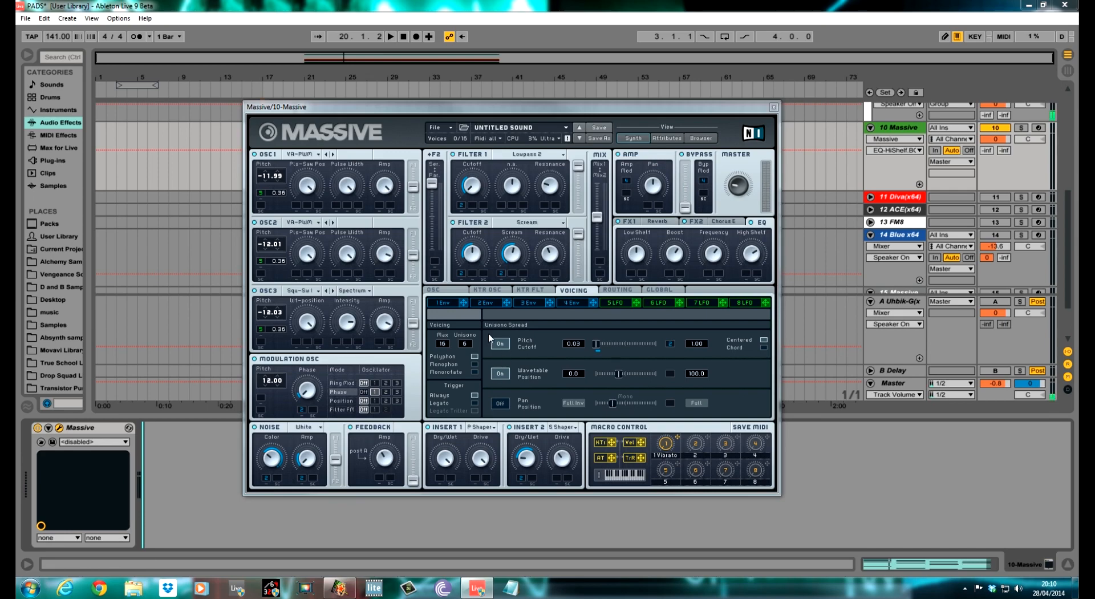
- Enable Restart via Gate for the oscillator phases in the global oscillator settings
click(459, 291)
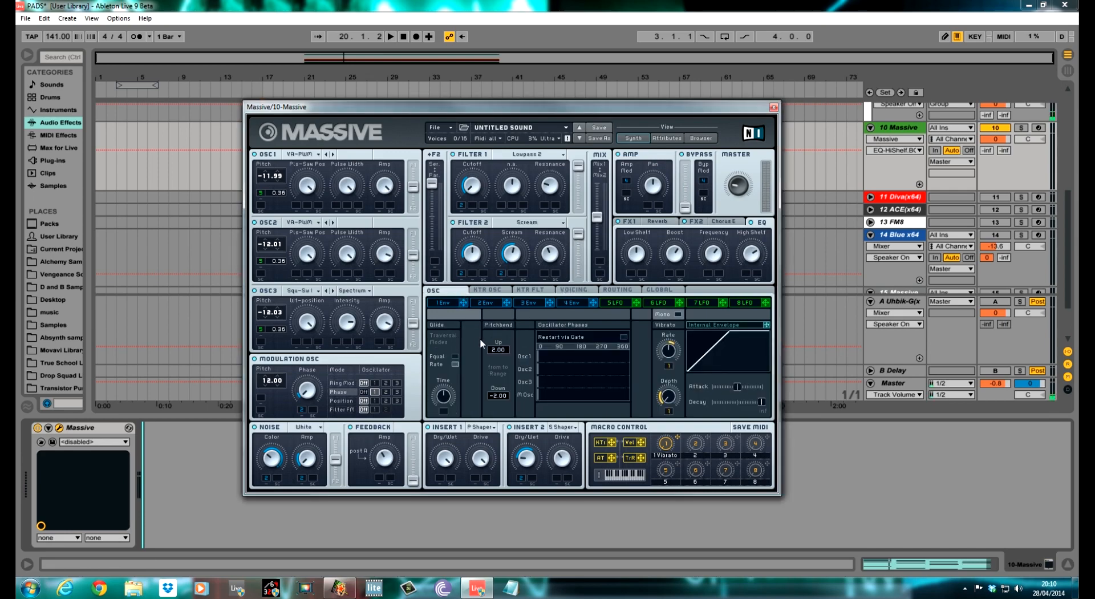
click(456, 357)
click(623, 338)
- Lower the vibrato rate and shorten the attack and decay of the vibrato's internal envelope
drag(673, 354, 666, 412)
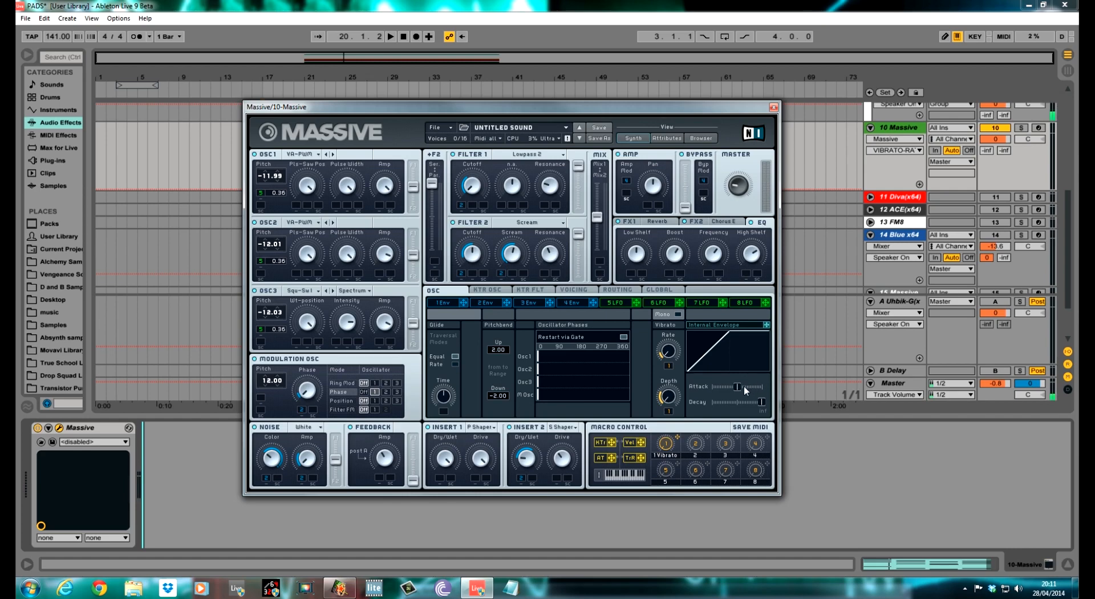
mouse_move(736, 387)
mouse_down()
mouse_move(720, 387)
mouse_move(744, 401)
mouse_move(735, 402)
mouse_up()
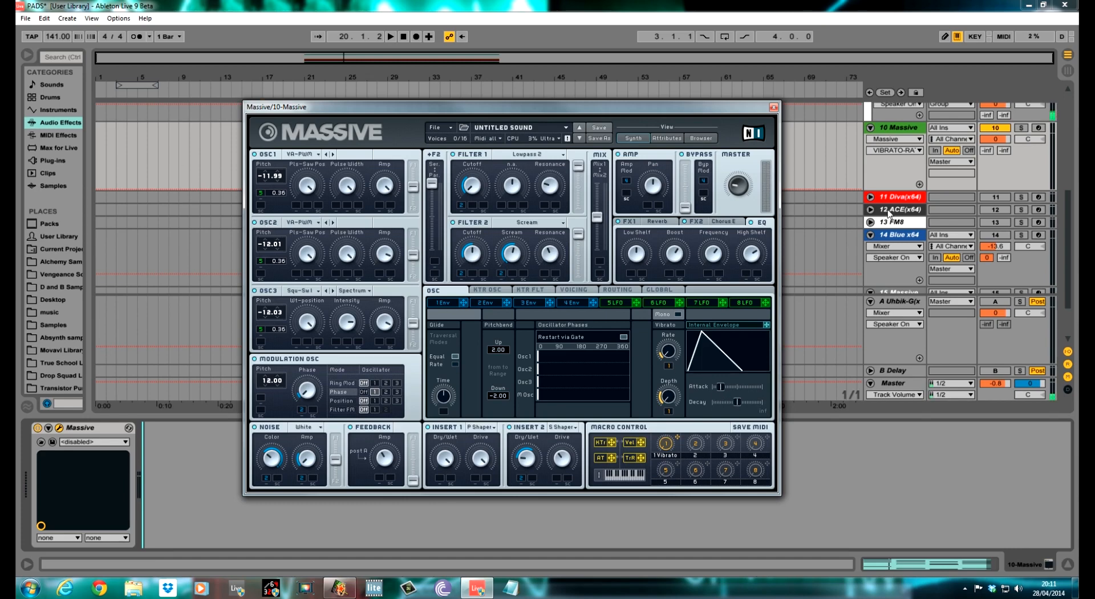
- Move the Massive window down to uncover its clip, play the finished pad from bar 17, and stop playback
double_click(910, 128)
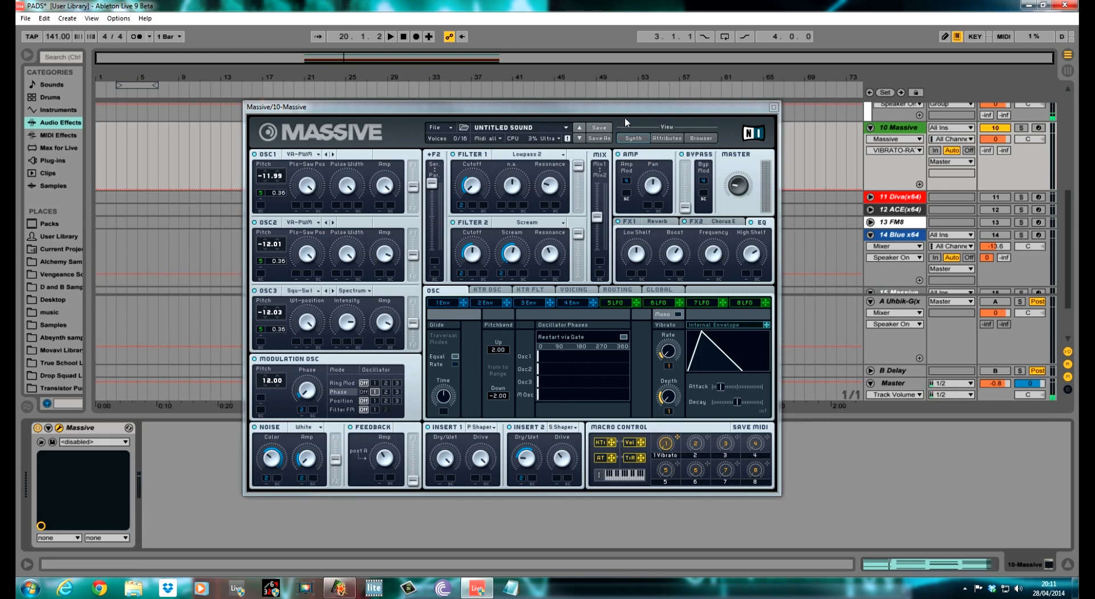
drag(530, 103, 541, 125)
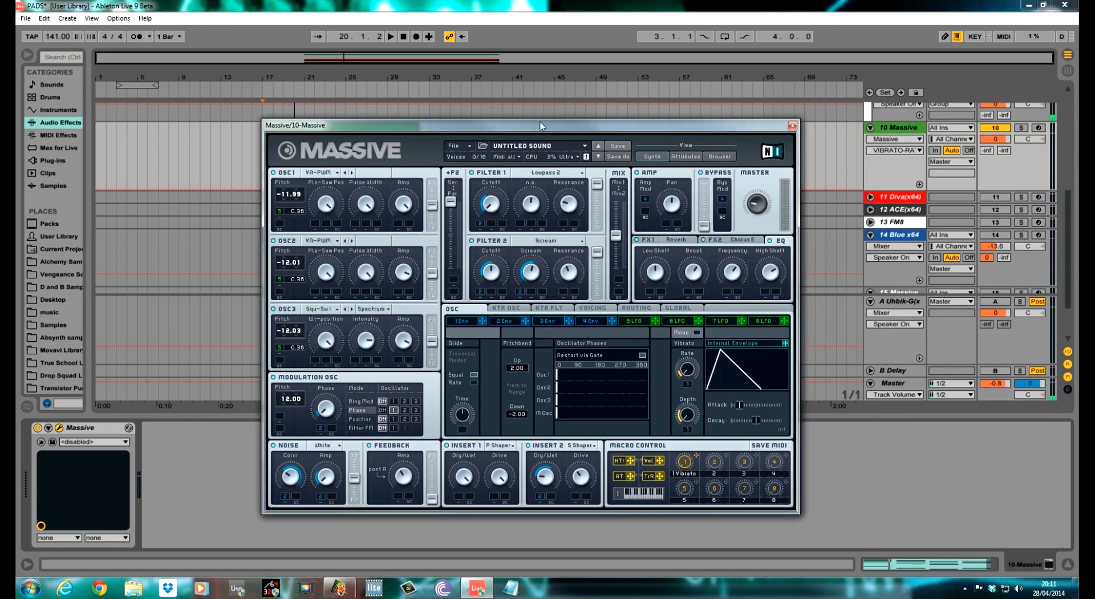
drag(348, 124, 347, 146)
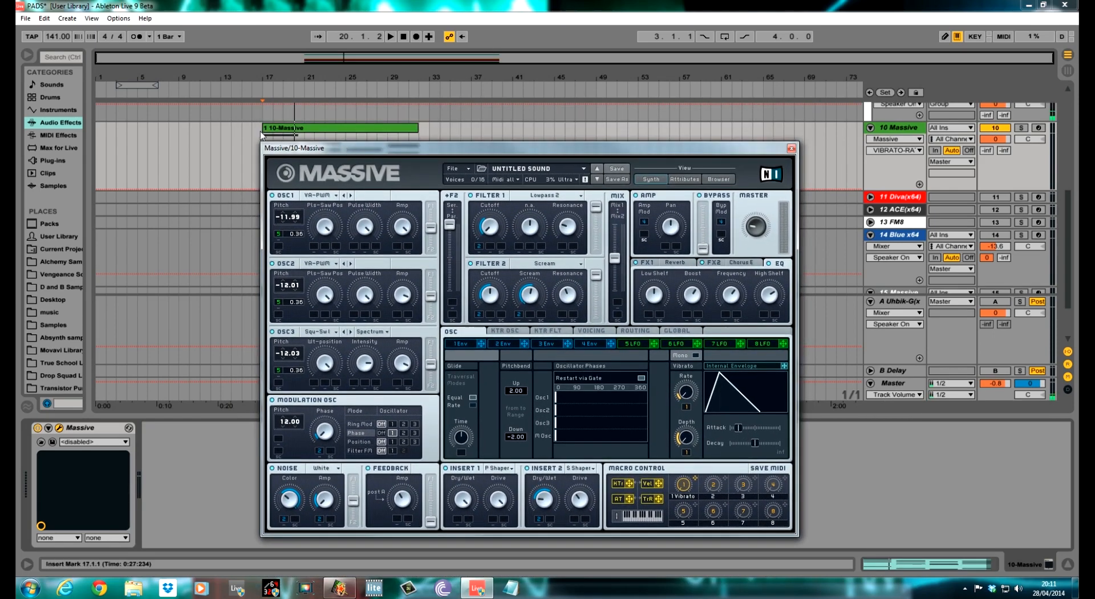
key(space)
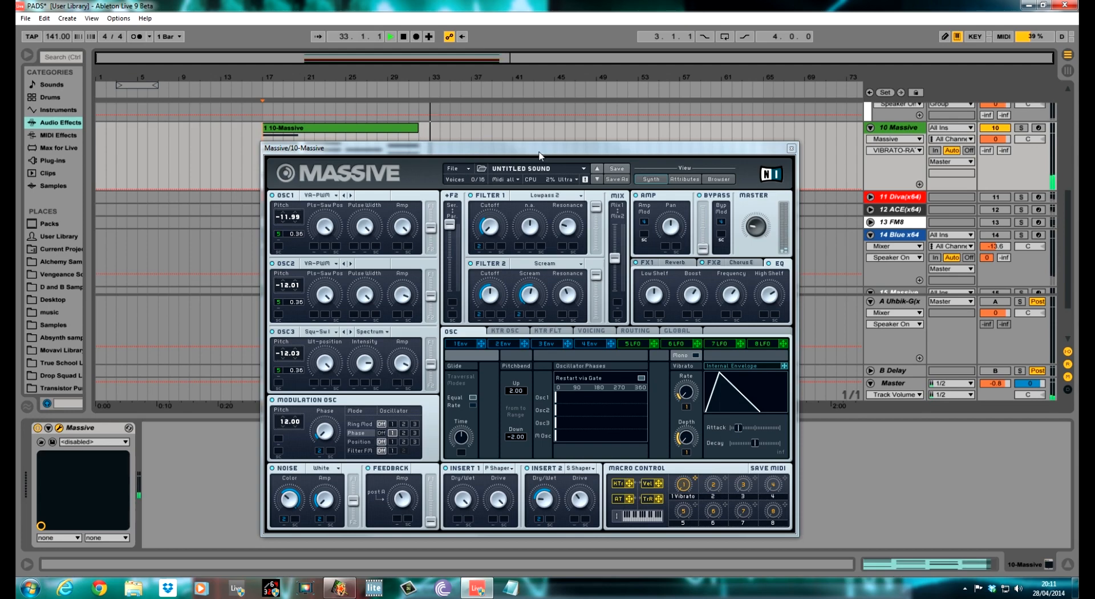
key(space)
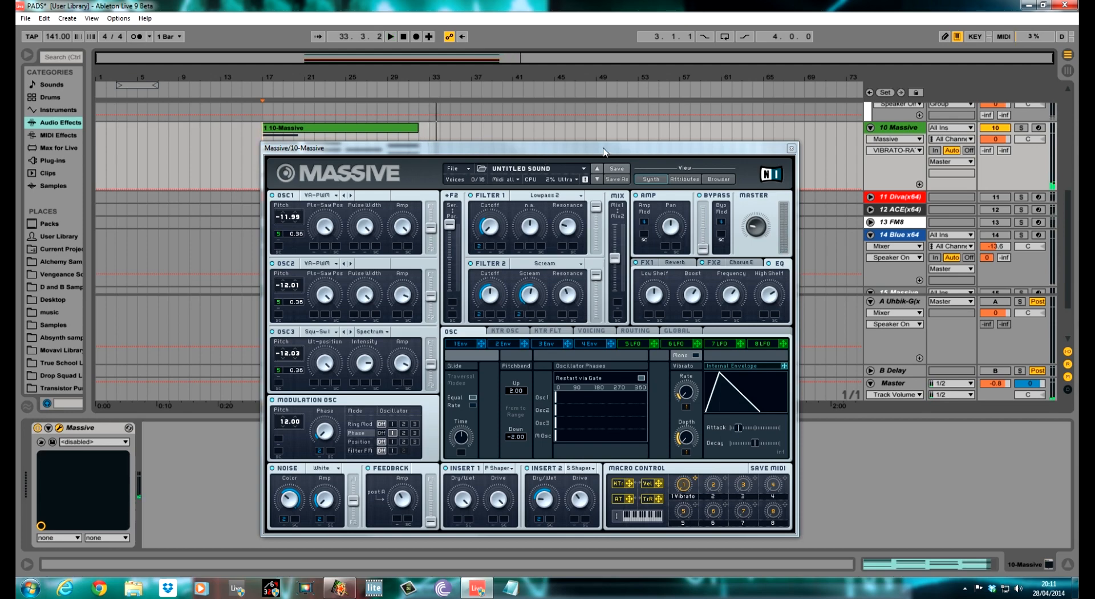
- Move the Massive window clear of the tracks, and activate track 11 Diva(x64) in place of track 10 Massive
drag(536, 149, 538, 122)
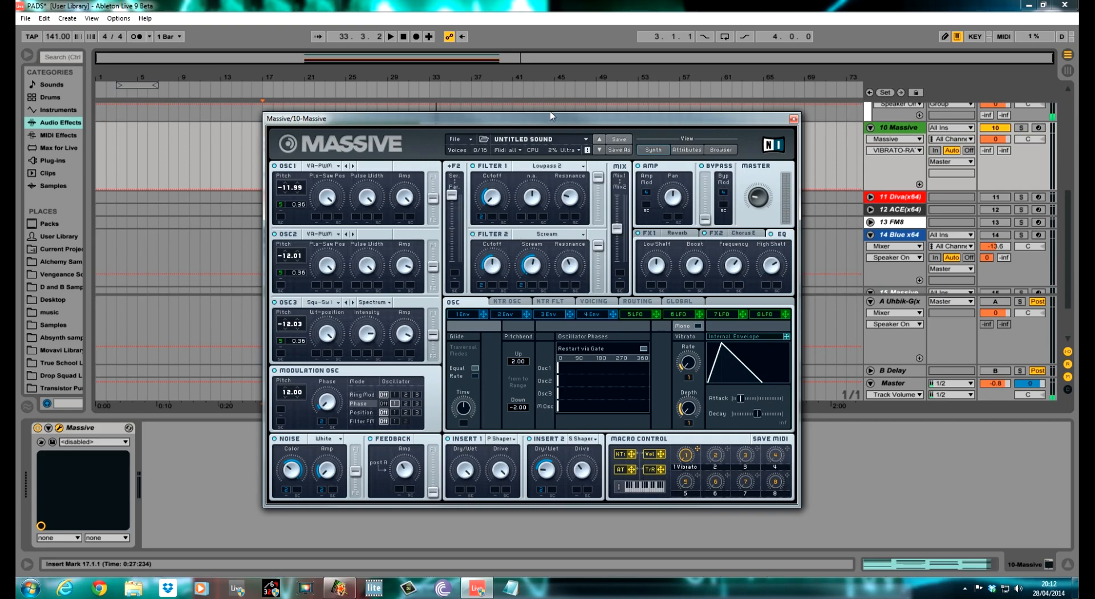
mouse_move(549, 119)
mouse_down()
mouse_move(548, 192)
mouse_move(523, 127)
mouse_move(551, 117)
mouse_move(551, 103)
mouse_move(546, 112)
mouse_up()
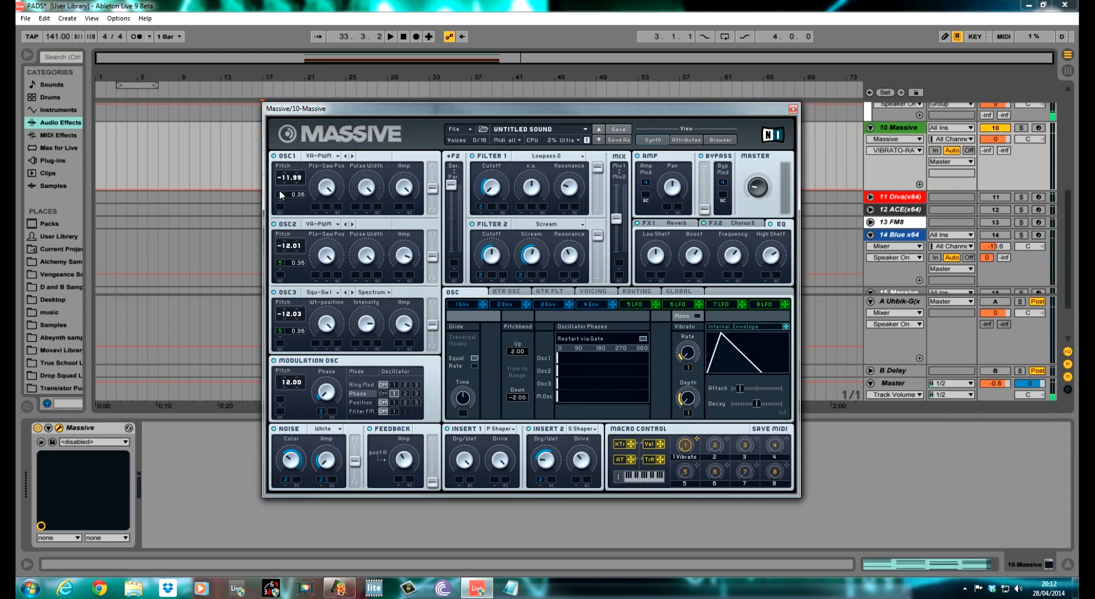
drag(687, 115, 656, 273)
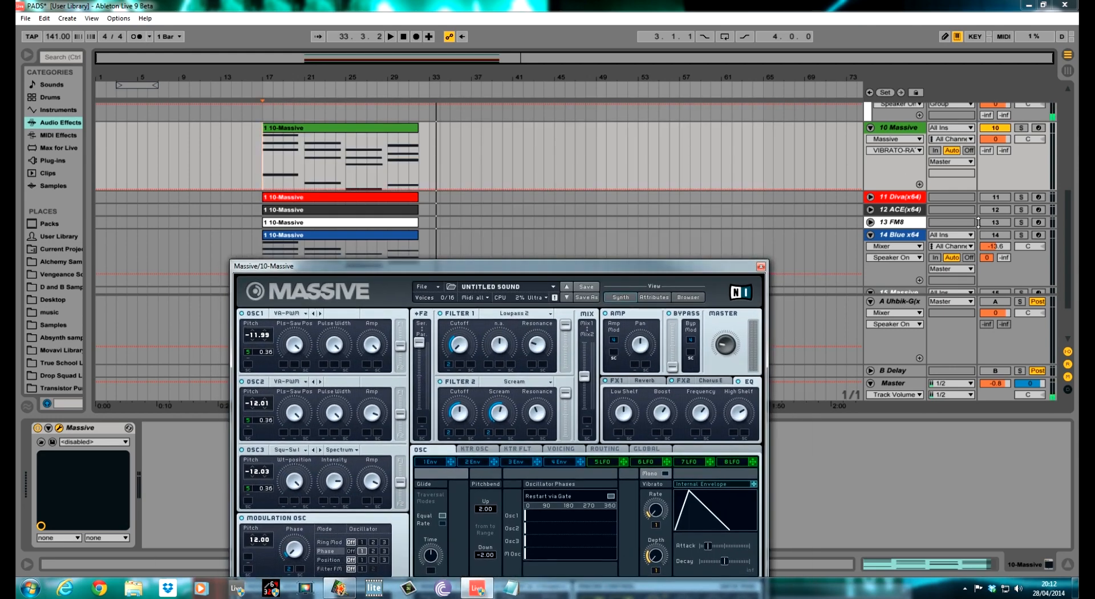
click(1004, 198)
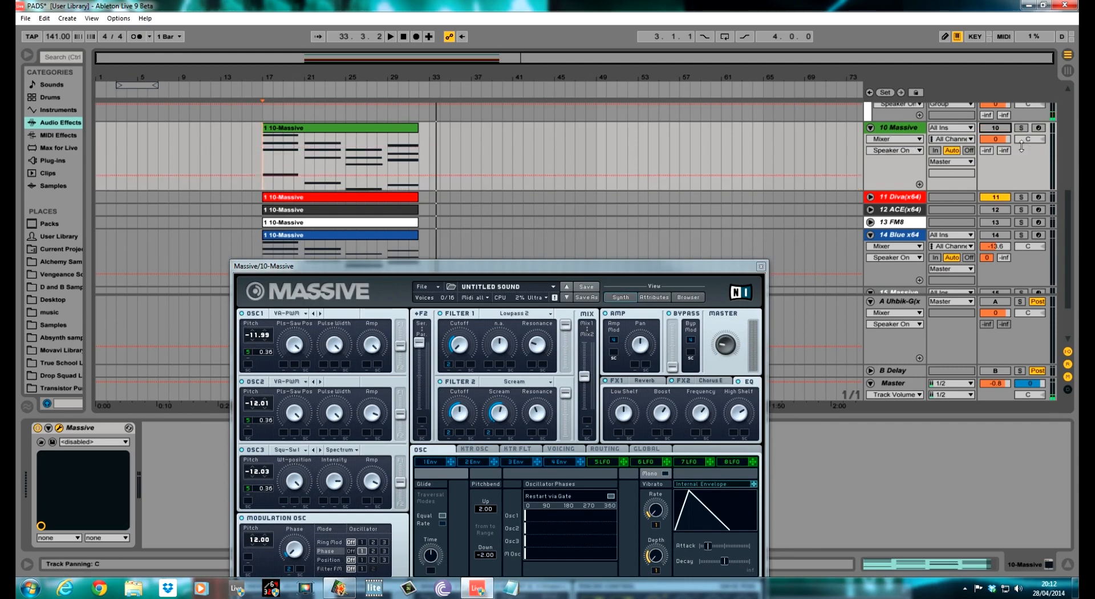
- Select the Diva(x64) track, close the Massive window, and open the Diva plug-in window
click(940, 202)
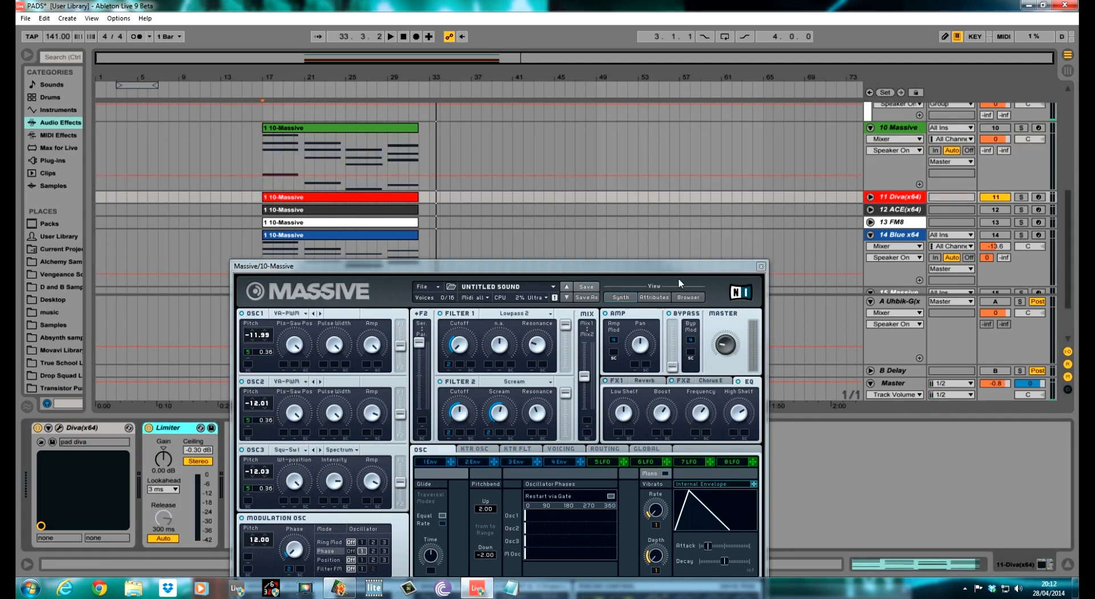
click(761, 266)
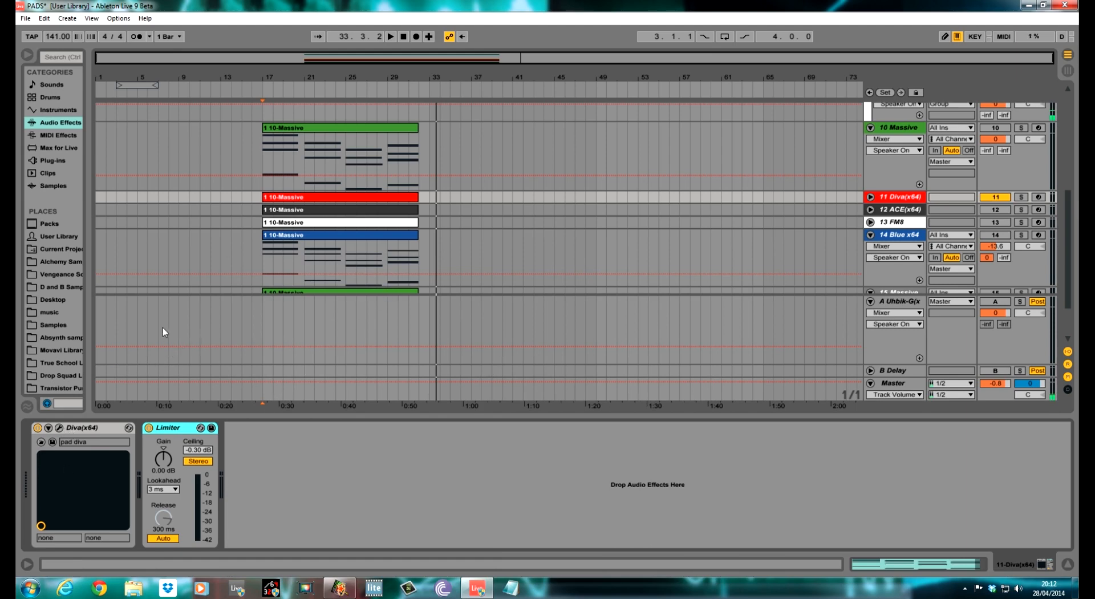
click(59, 428)
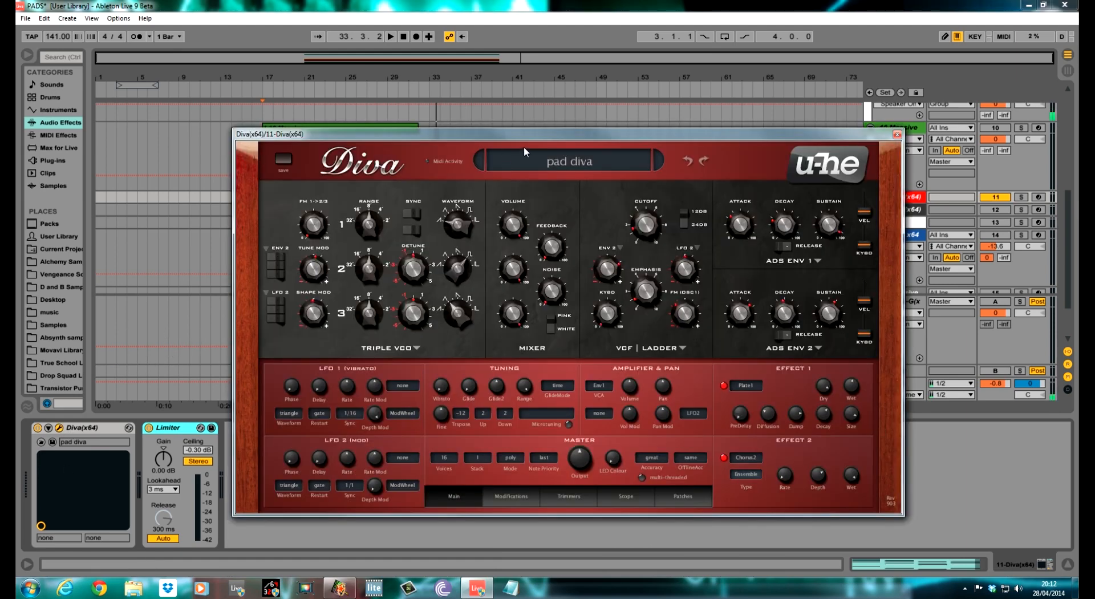
- Expand the Diva(x64) track and set its volume to -5.3, moving the plug-in window clear of the track's clip
drag(545, 141, 502, 113)
drag(975, 203, 984, 270)
drag(996, 209, 996, 219)
drag(755, 107, 784, 230)
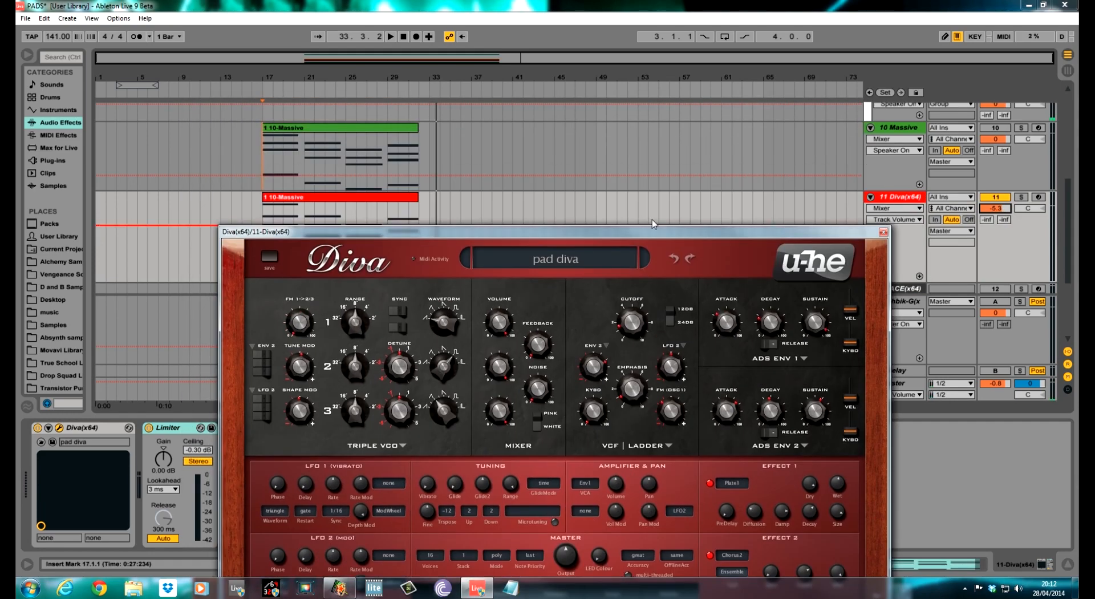
- Play the Diva pad from bar 17, stop playback, and select the clip on the Diva(x64) track
click(262, 211)
key(space)
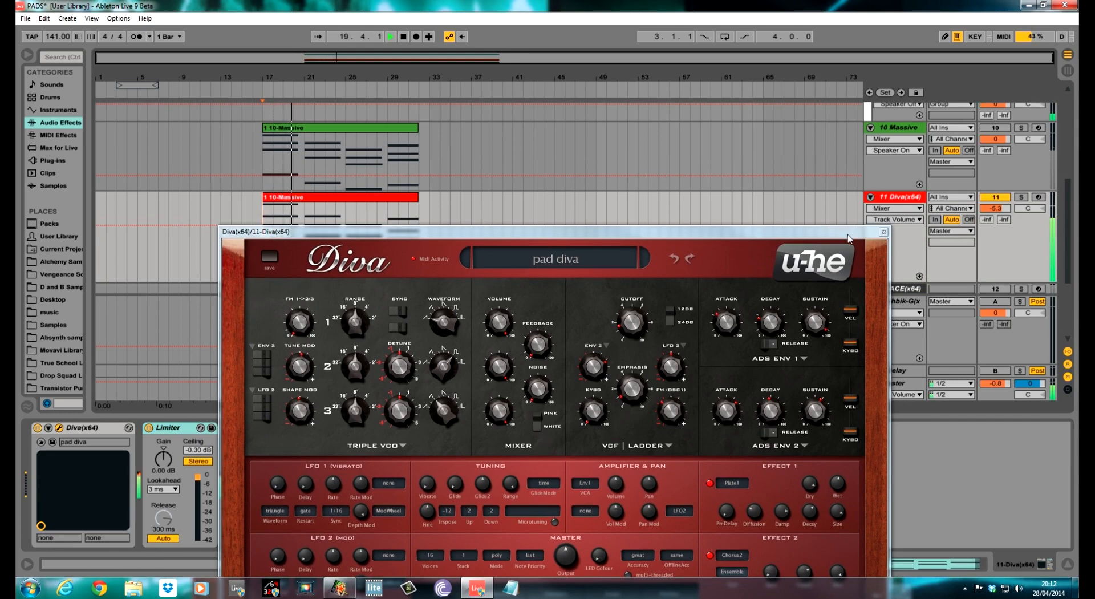
drag(848, 238, 828, 160)
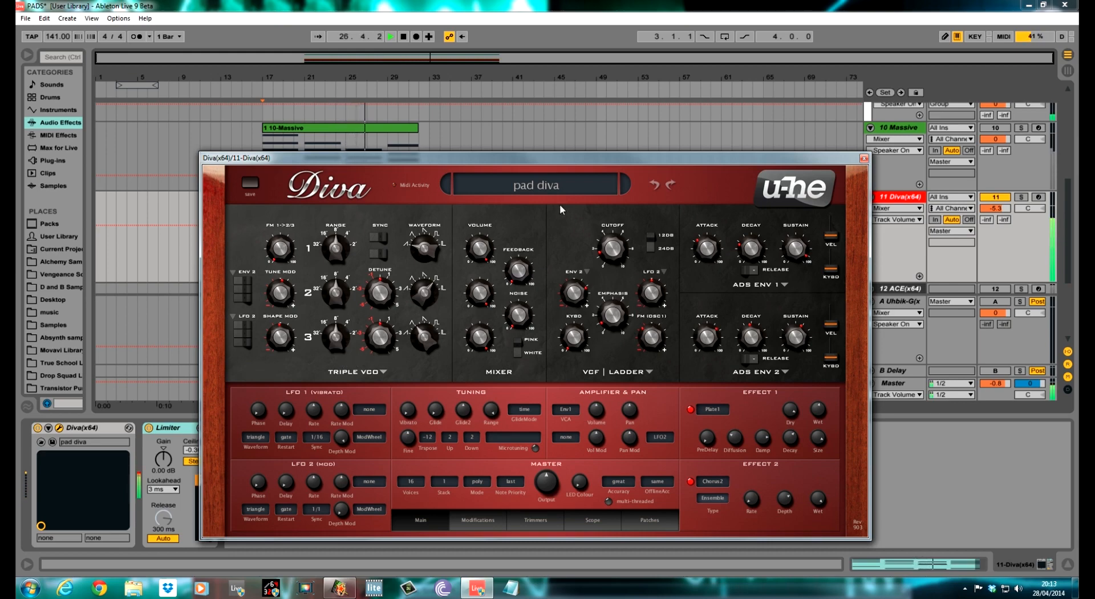
drag(406, 158, 416, 284)
click(350, 199)
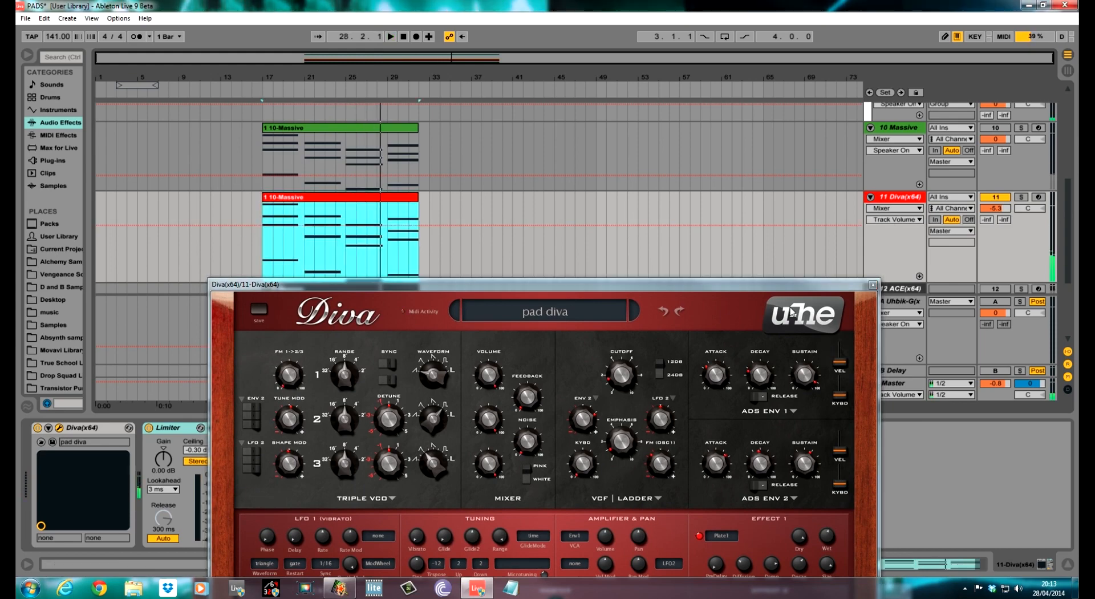
- Move the Diva window up over the tracks so that its whole synth interface is in view
drag(777, 285, 753, 110)
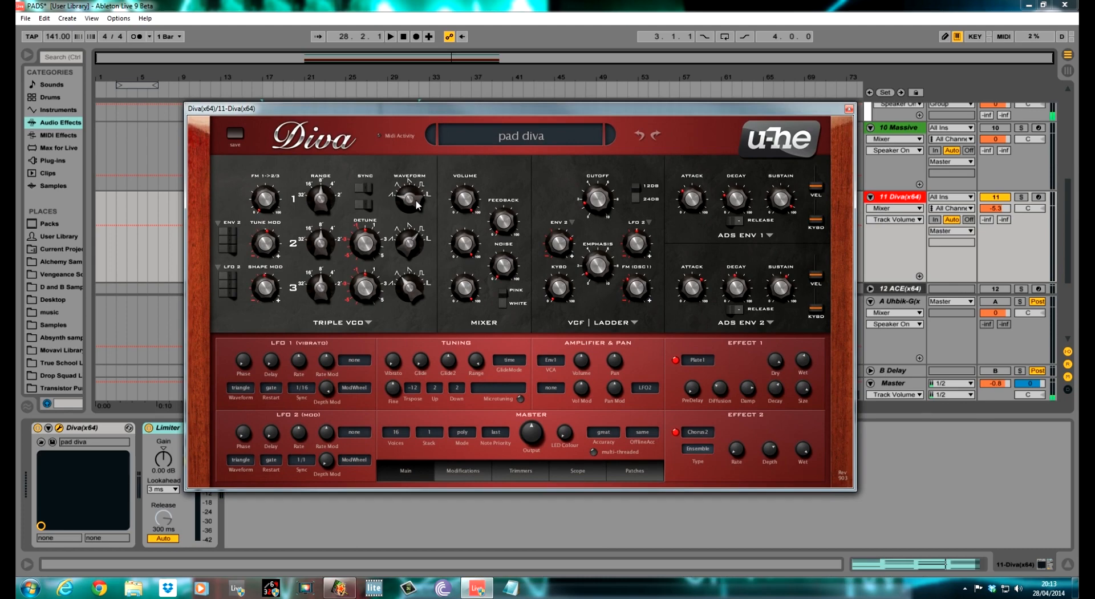
drag(537, 116, 567, 98)
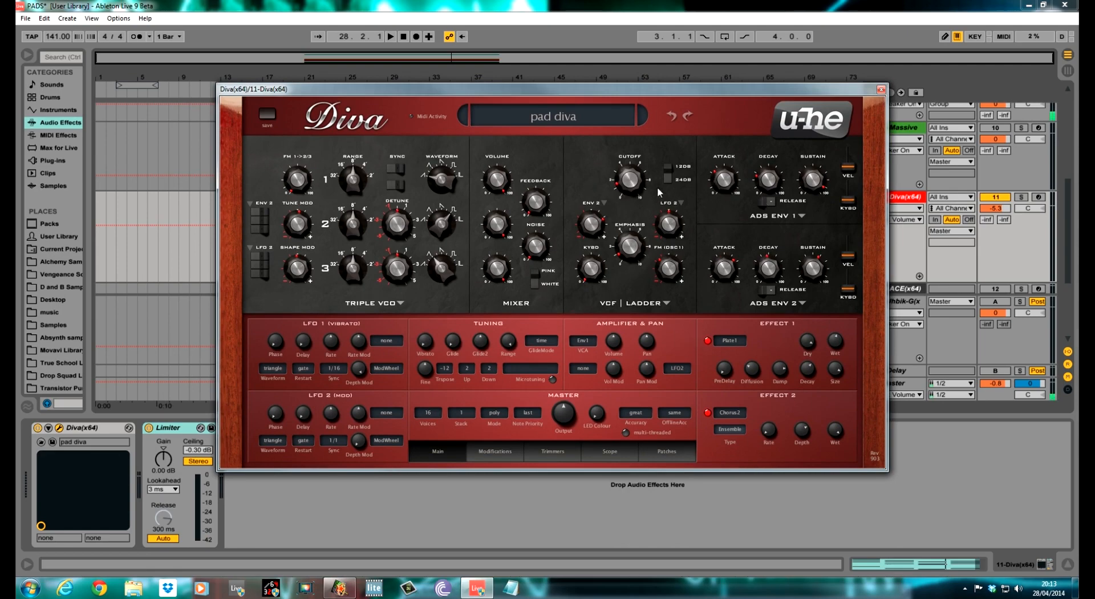
drag(461, 89, 471, 56)
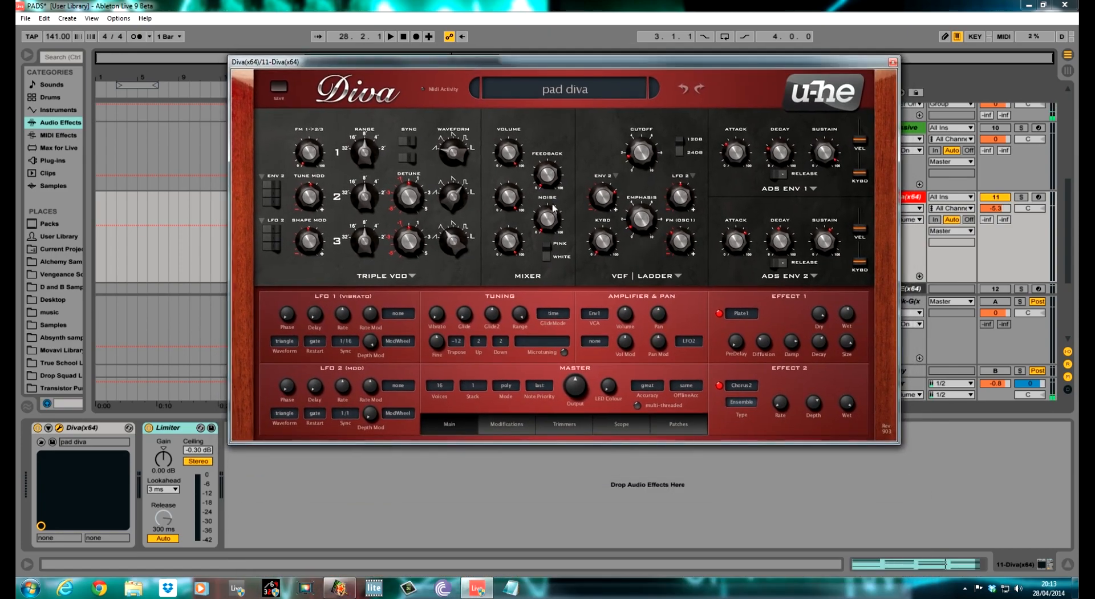